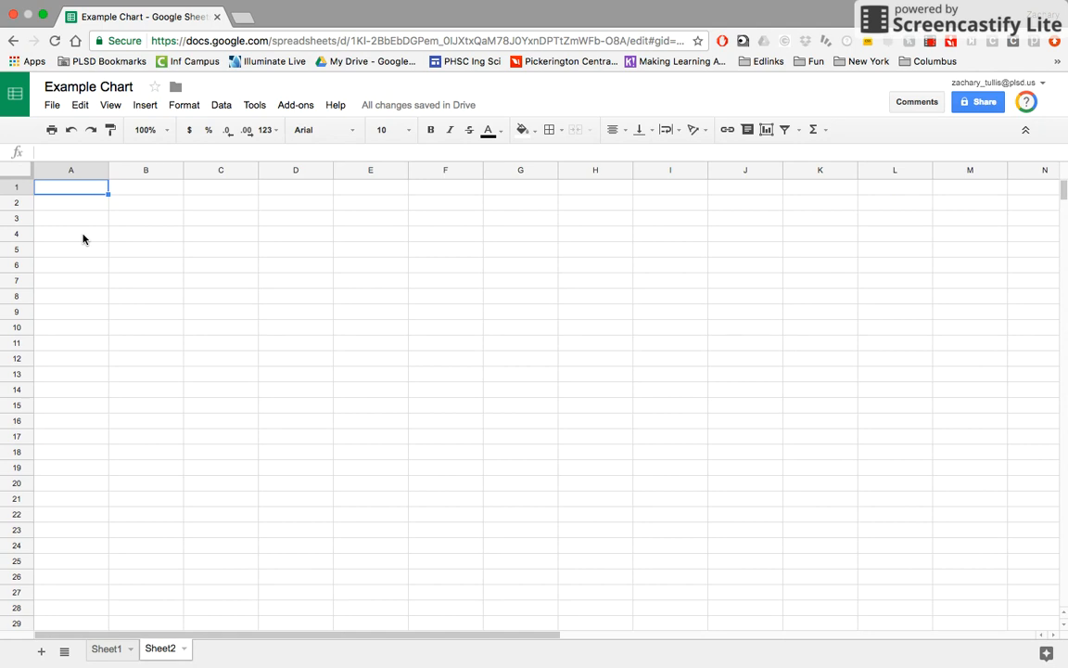
- Paste the copied measurement table into Sheet2 starting at cell A1
key(ctrl+v)
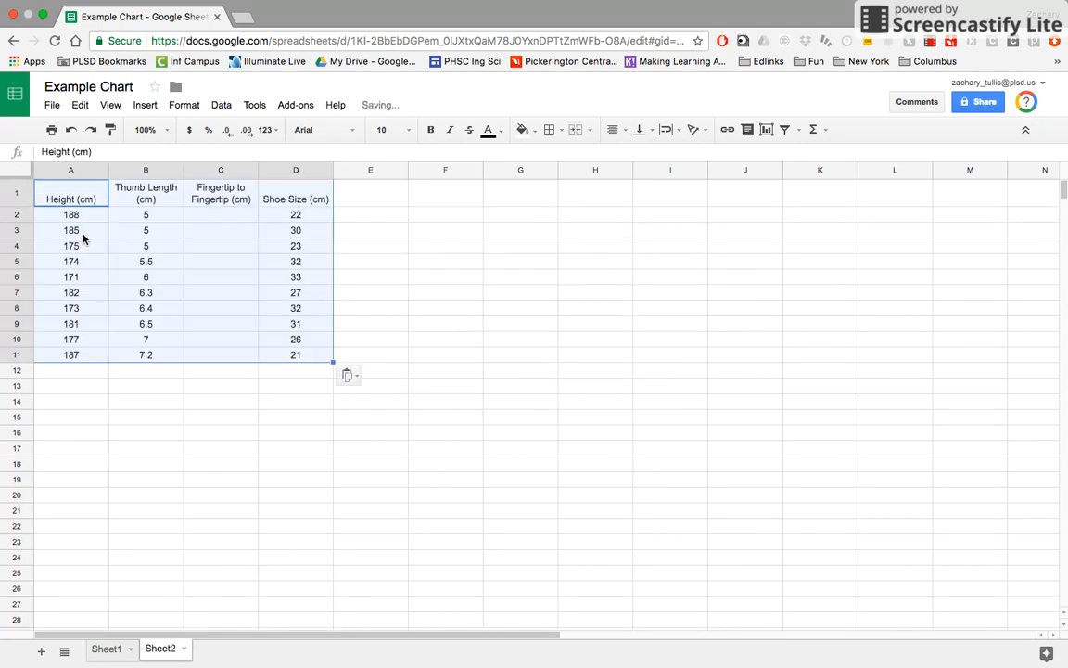
click(204, 383)
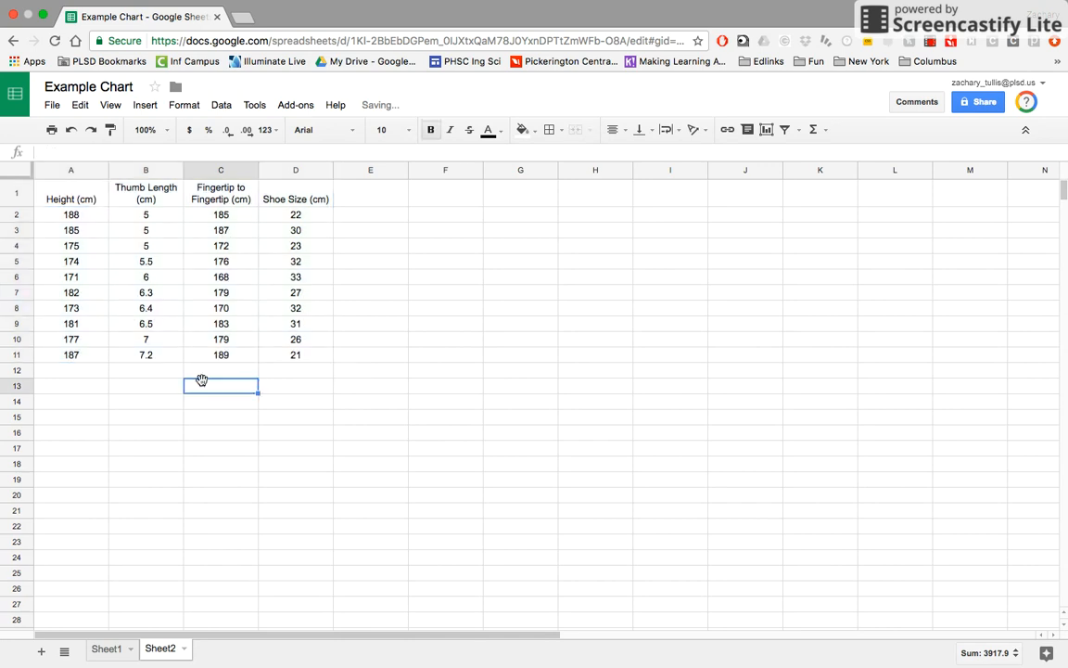
click(184, 175)
drag(185, 176, 208, 177)
click(340, 325)
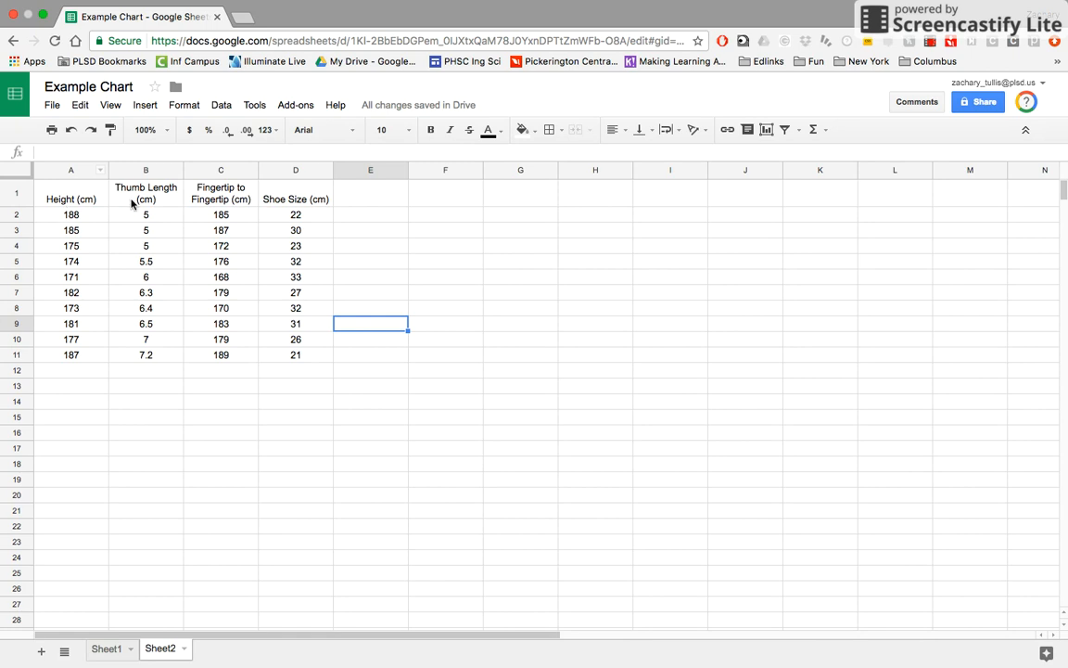
- Insert a scatter chart of the height and thumb length data in A1:B11 and move it off the first three columns
drag(83, 197, 136, 355)
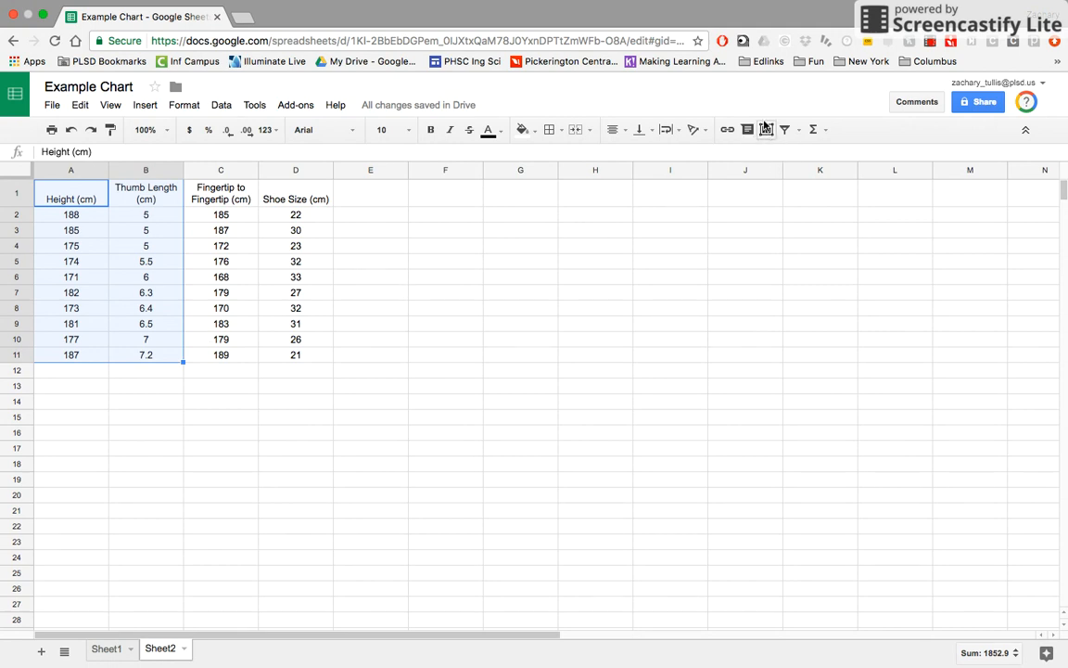
click(766, 129)
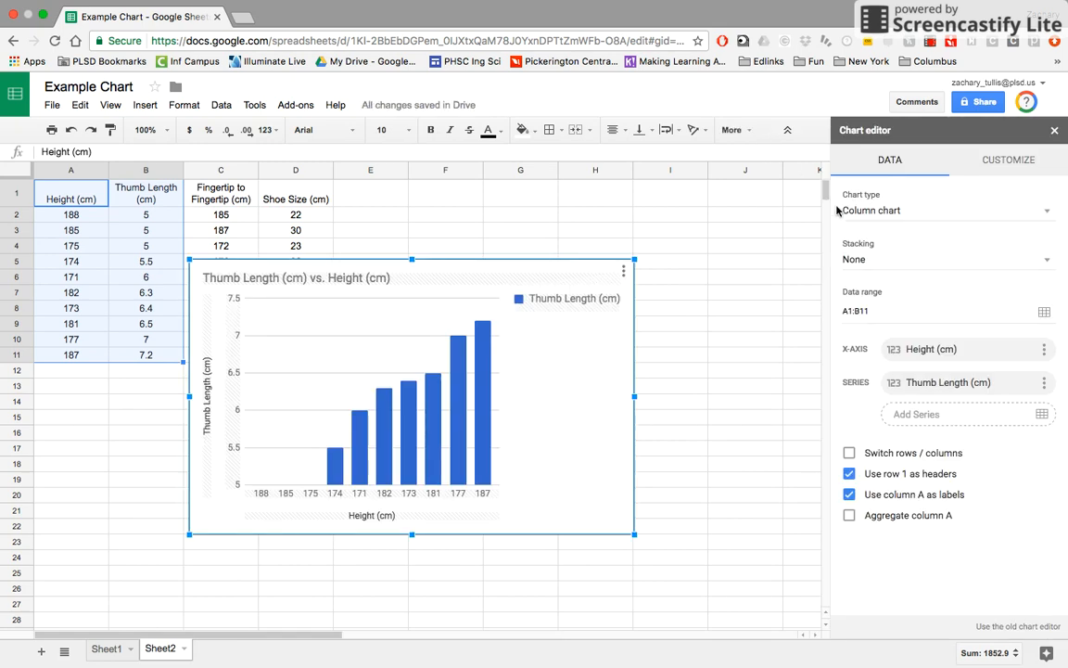
click(870, 214)
scroll(952, 324, down, 4)
scroll(952, 325, down, 3)
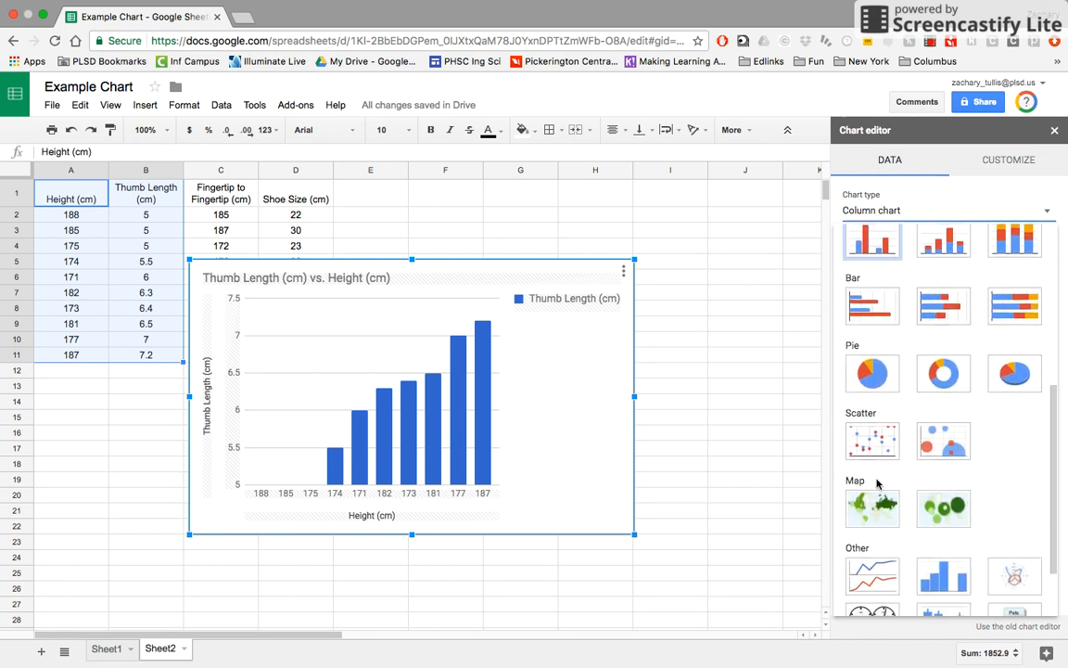
scroll(902, 434, down, 1)
scroll(901, 433, up, 2)
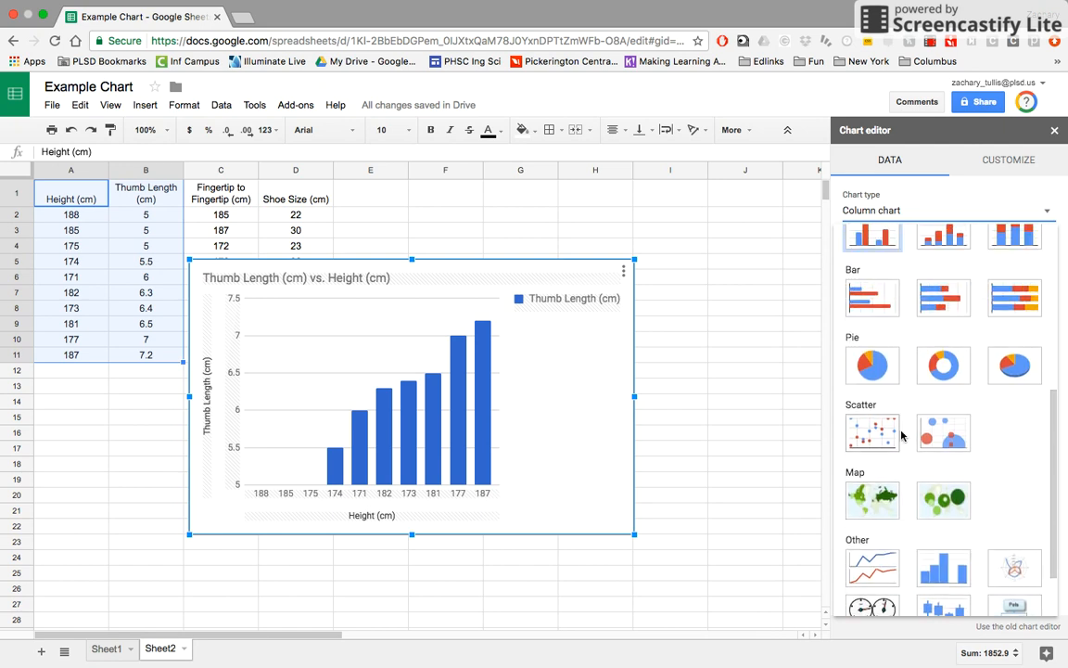
click(883, 436)
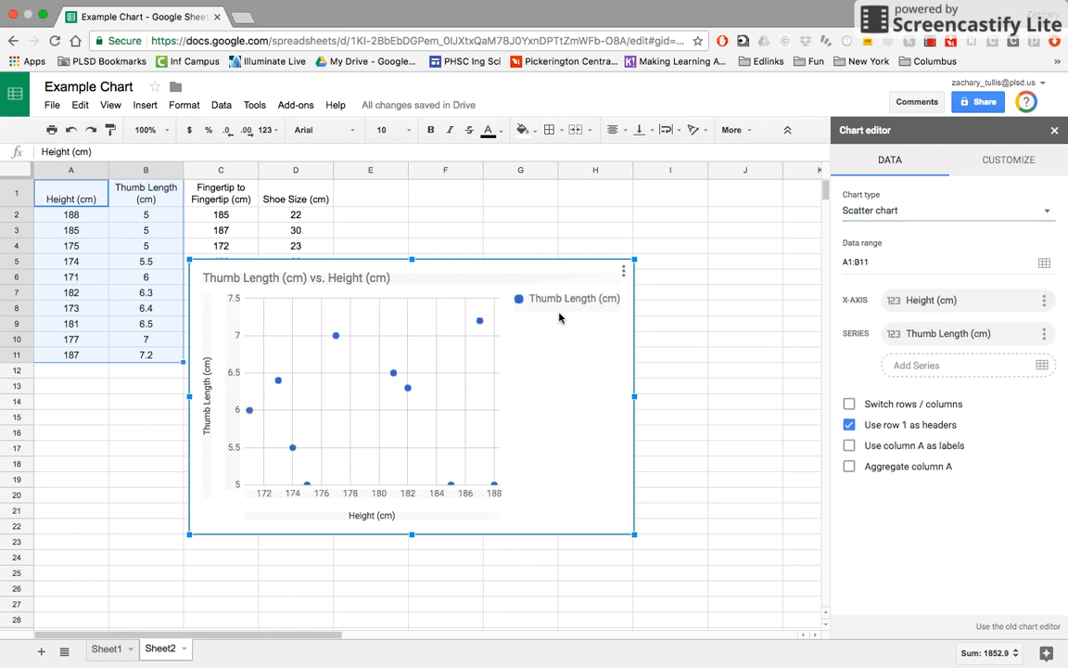
drag(539, 263, 637, 227)
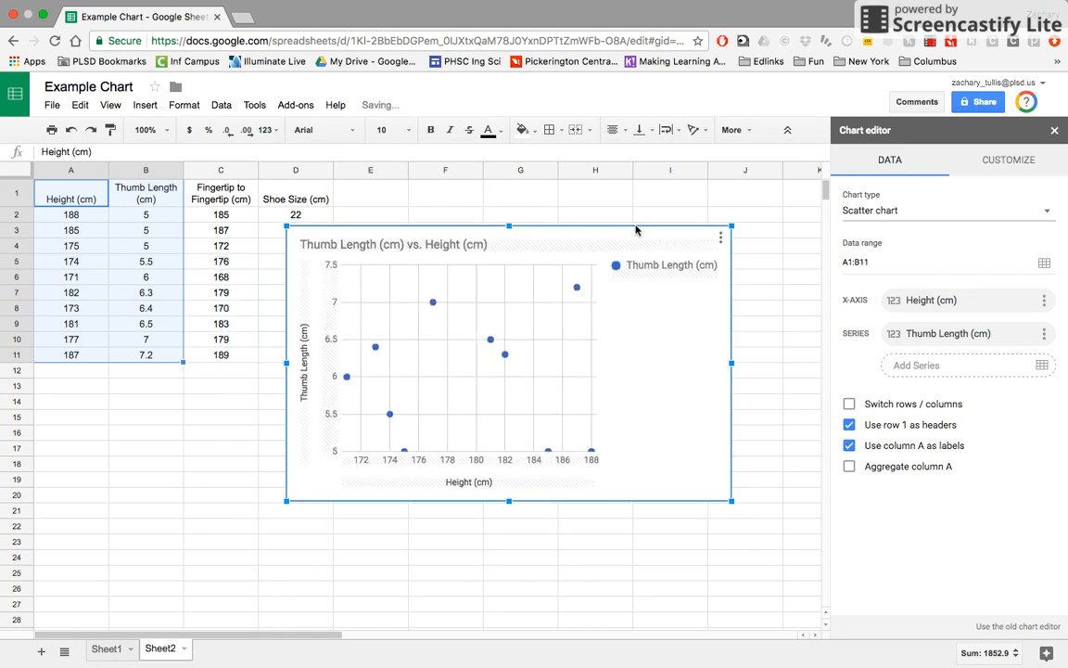
- Try the Maximize option in the chart style and turn it back off
click(984, 167)
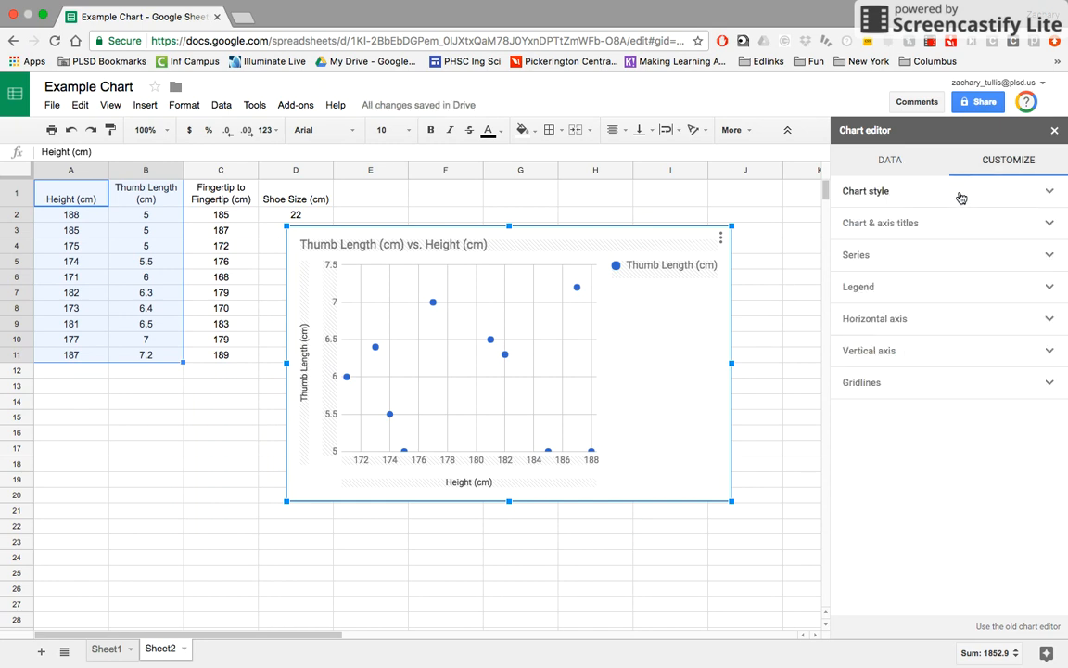
click(962, 197)
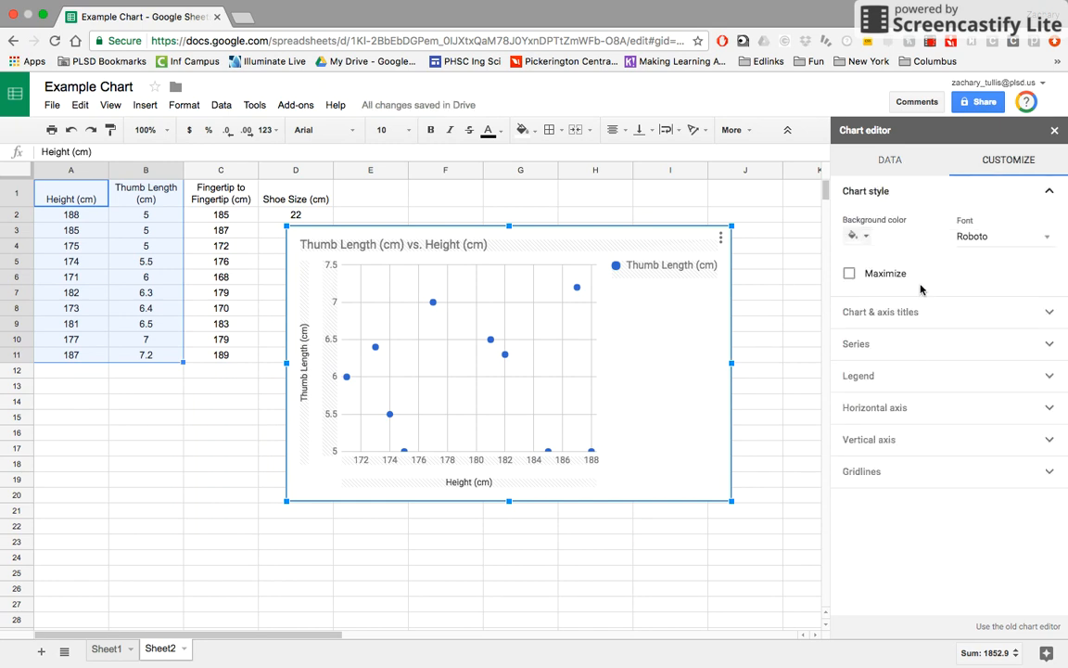
click(850, 274)
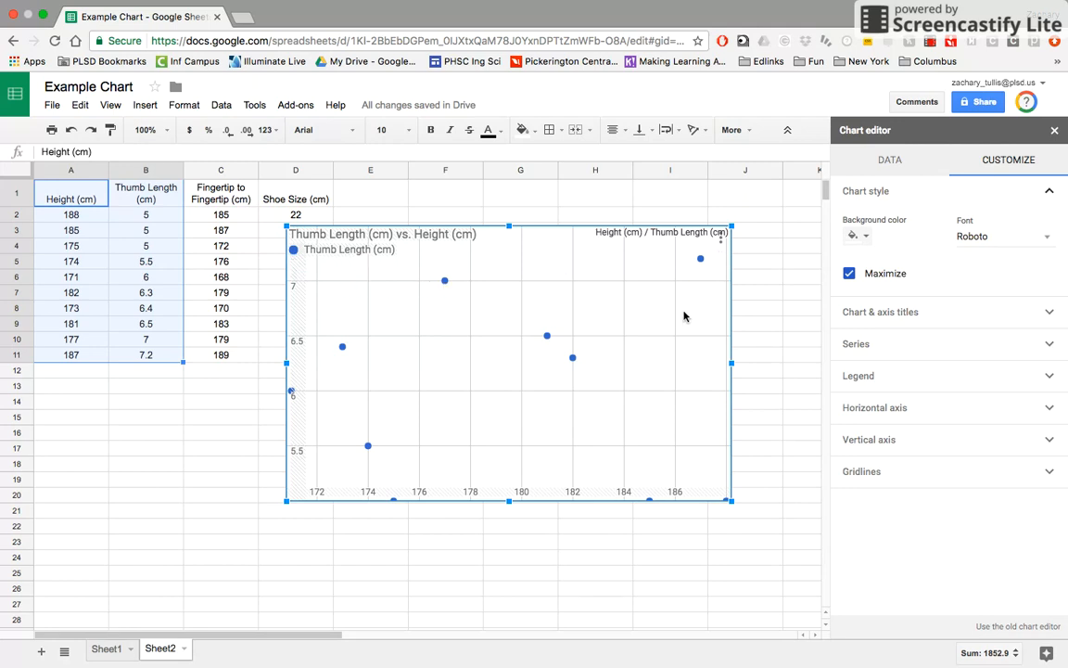
click(849, 276)
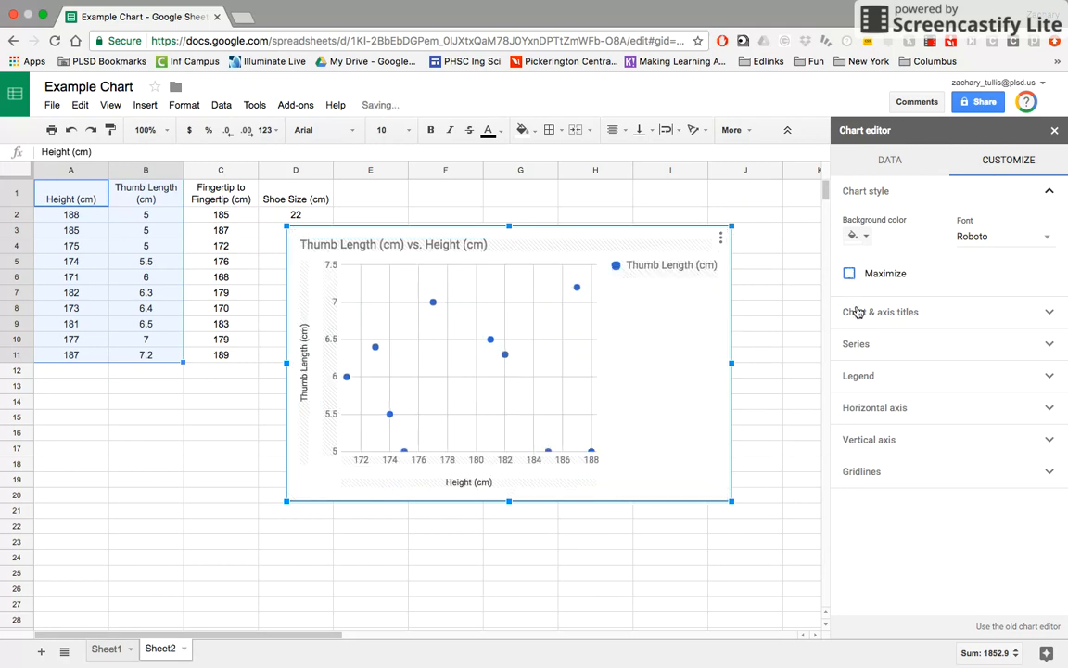
- Set the chart title's text color to purple
click(848, 312)
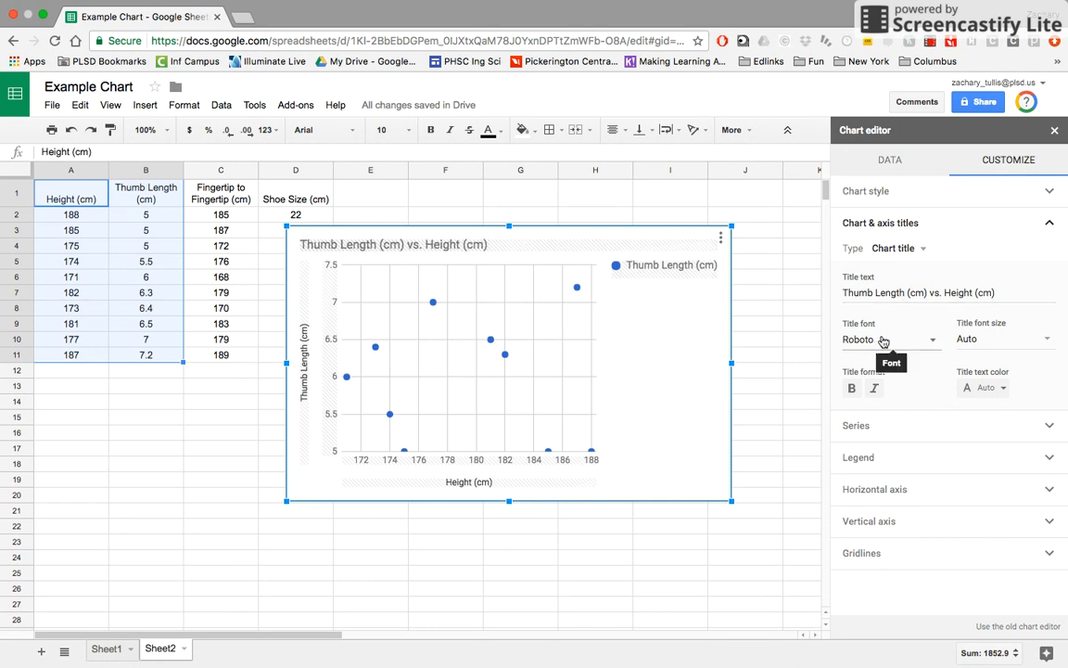
click(978, 389)
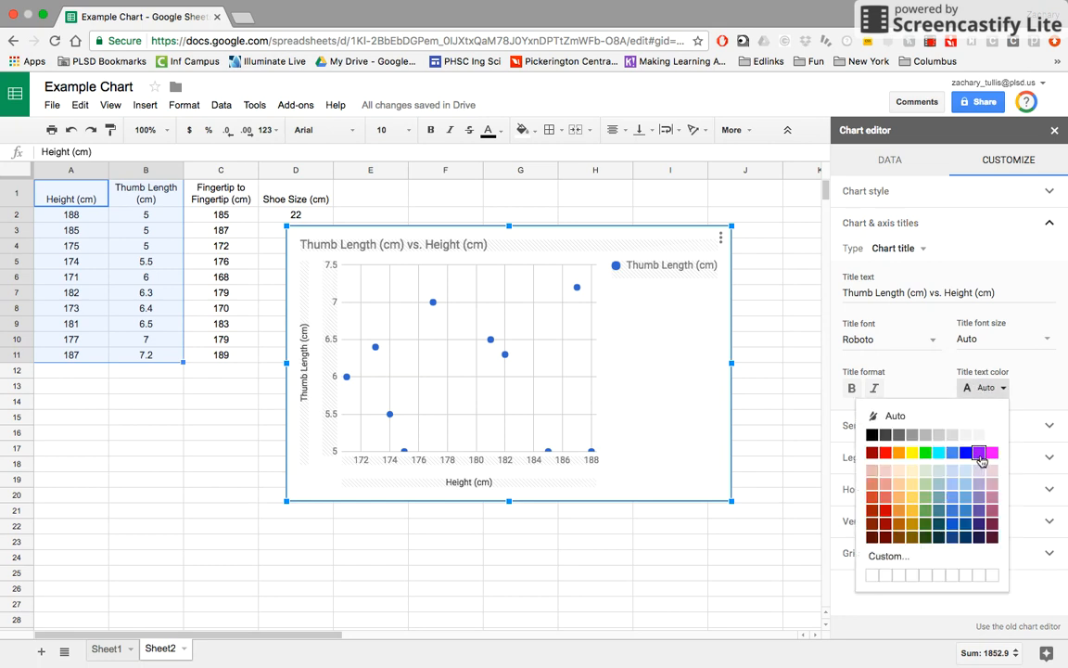
click(980, 452)
click(898, 426)
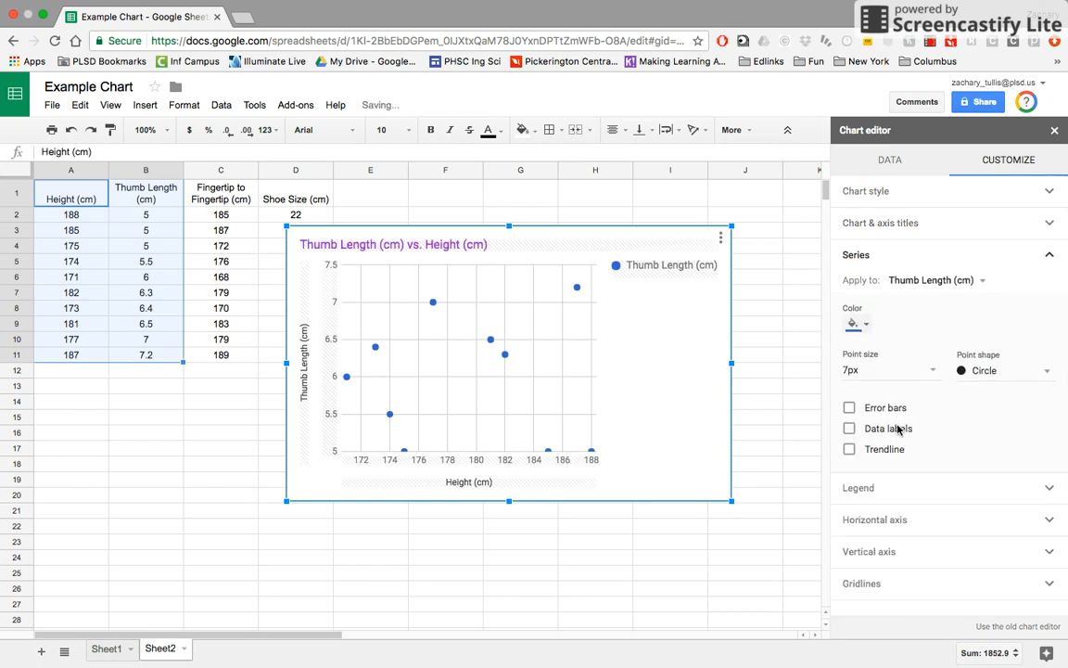
- Change the vertical axis title to "Pickles are Awesome!"
click(887, 231)
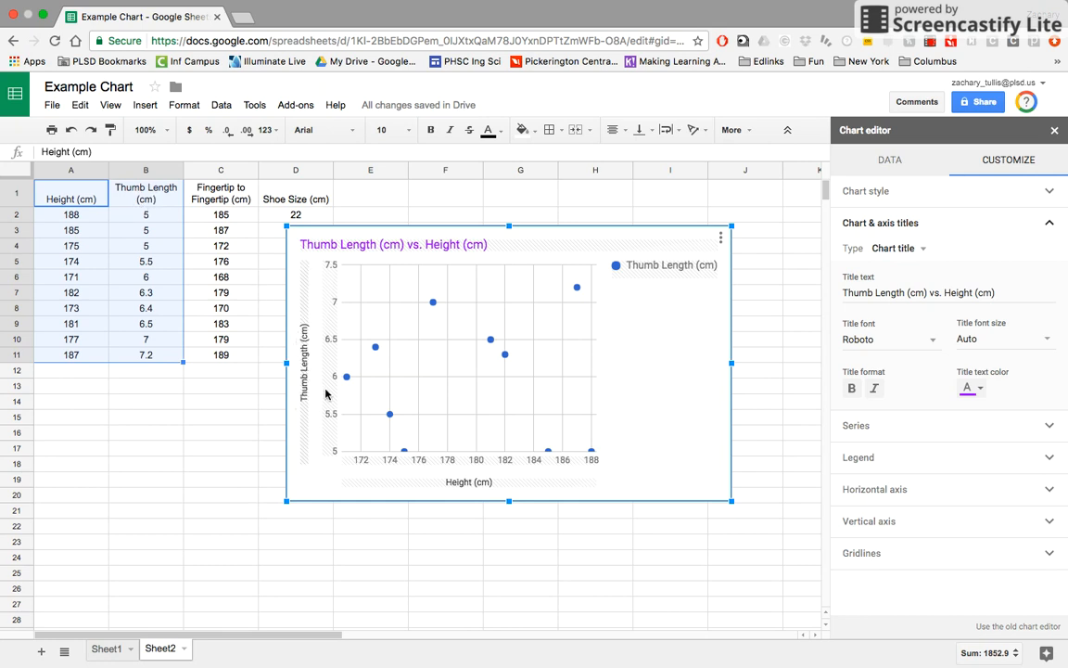
click(884, 250)
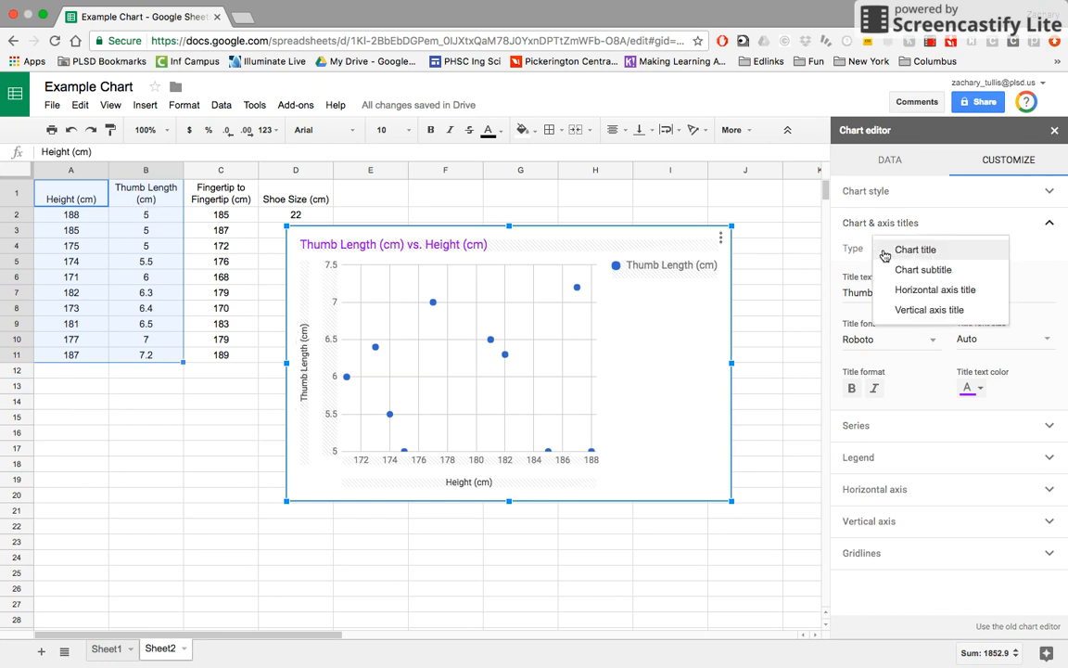
click(897, 311)
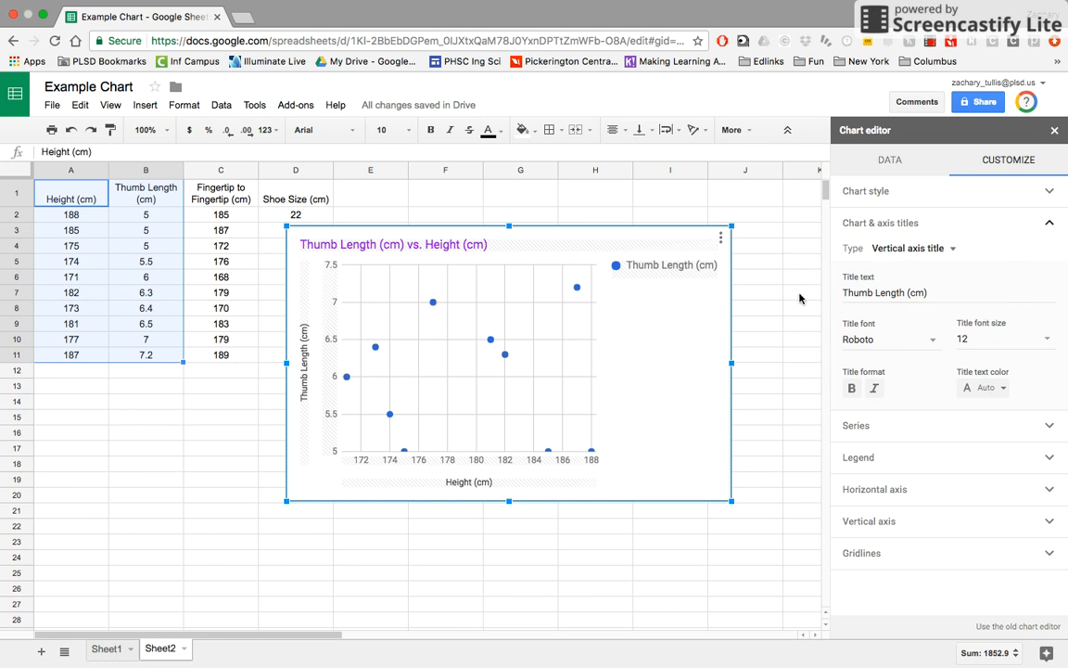
click(922, 295)
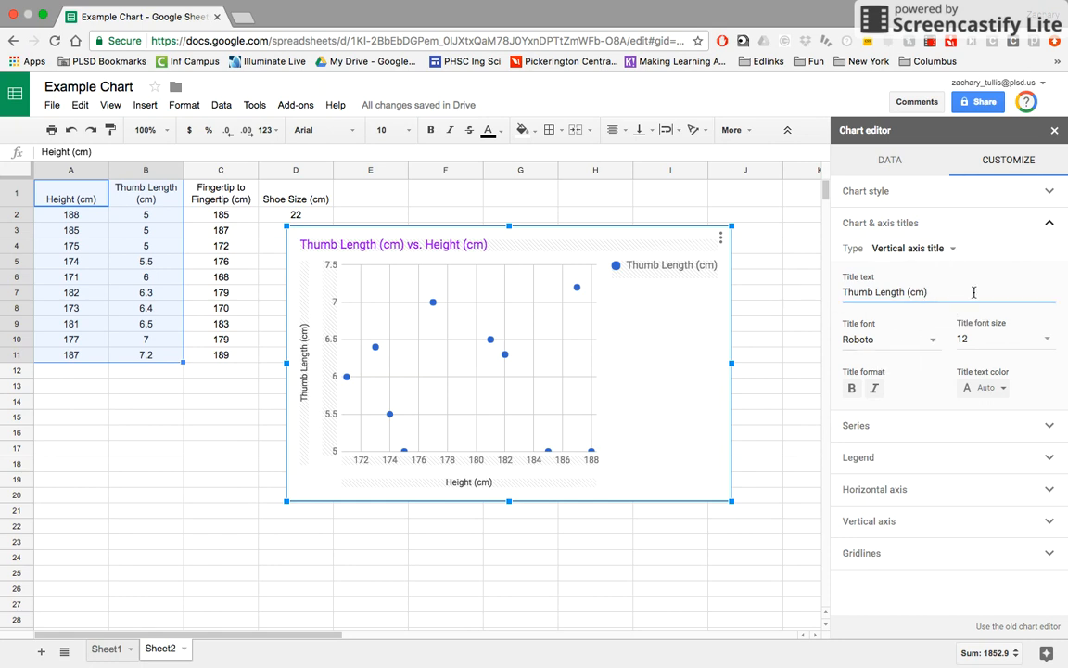
drag(961, 292, 808, 282)
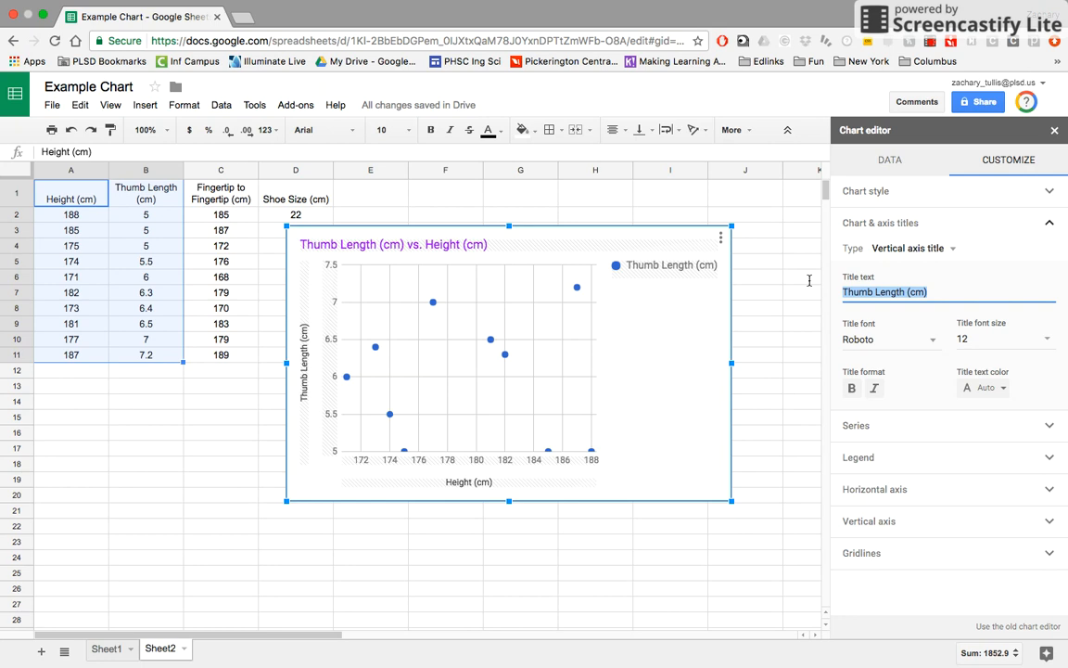
click(894, 292)
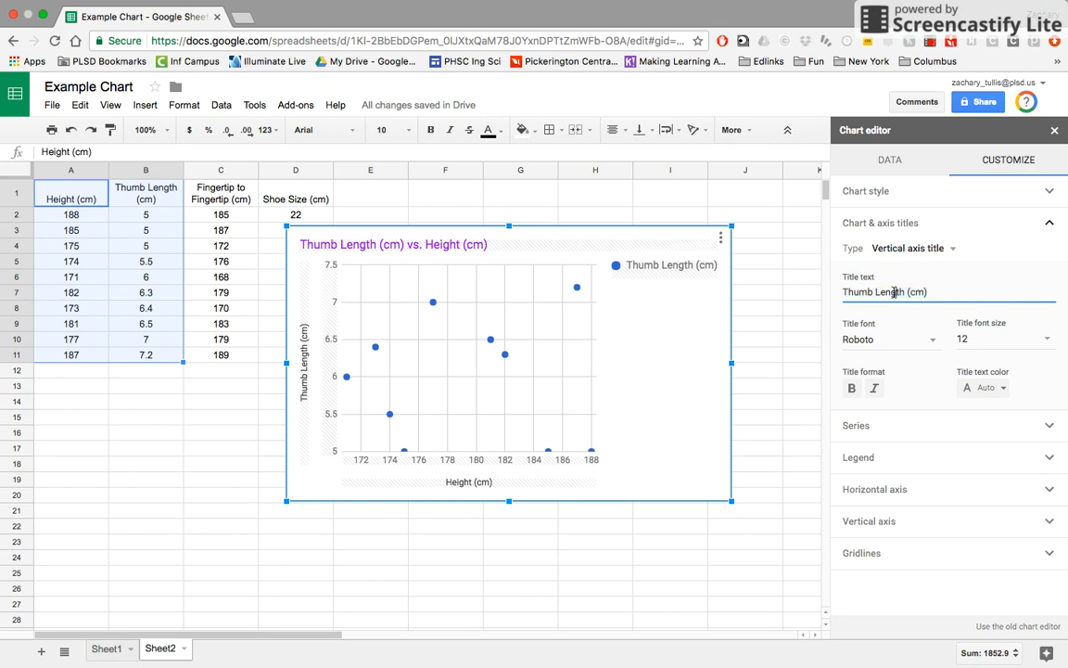
drag(925, 292, 744, 254)
text(Pickles are)
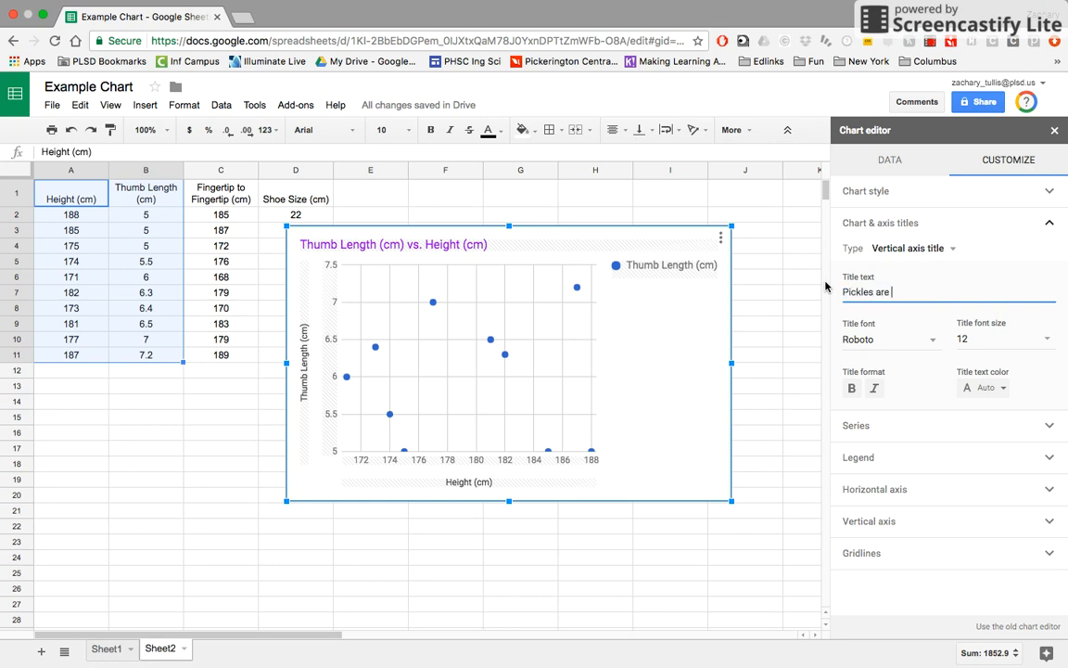
text( Awesome!)
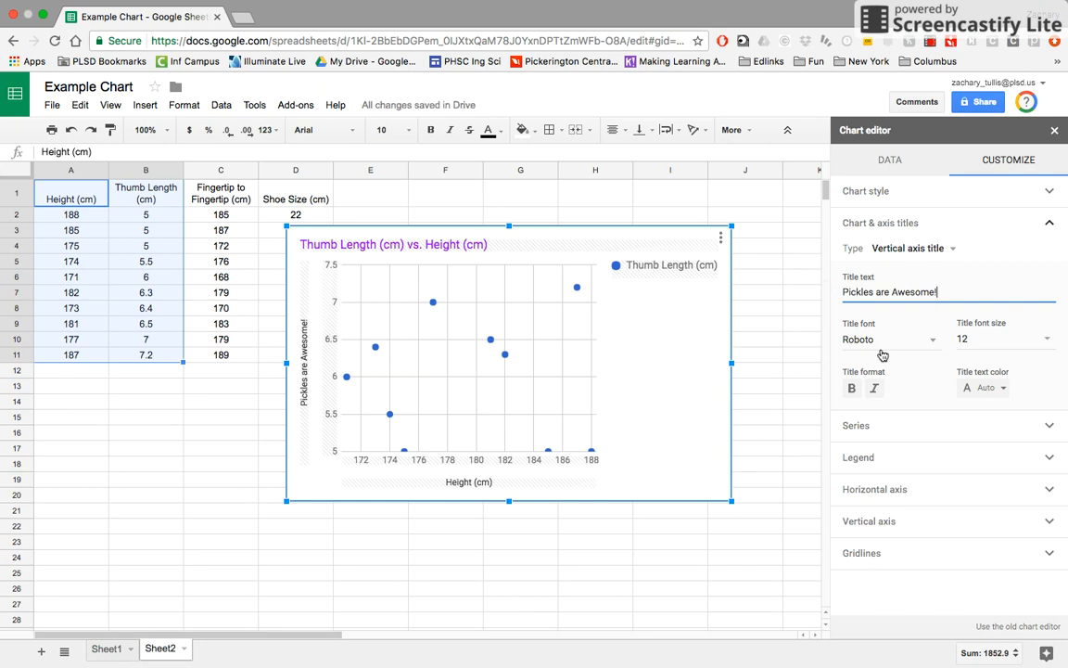
- Set the vertical axis title to "Thumb Length (cm)" and close the title settings
drag(944, 291, 803, 286)
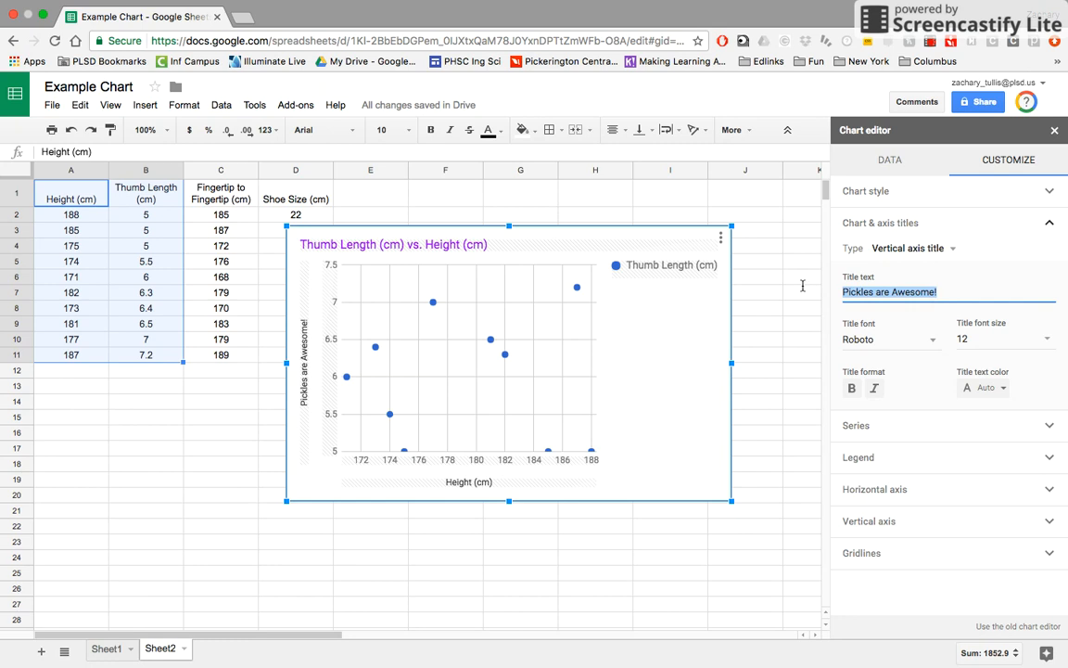
text(Thumb Le)
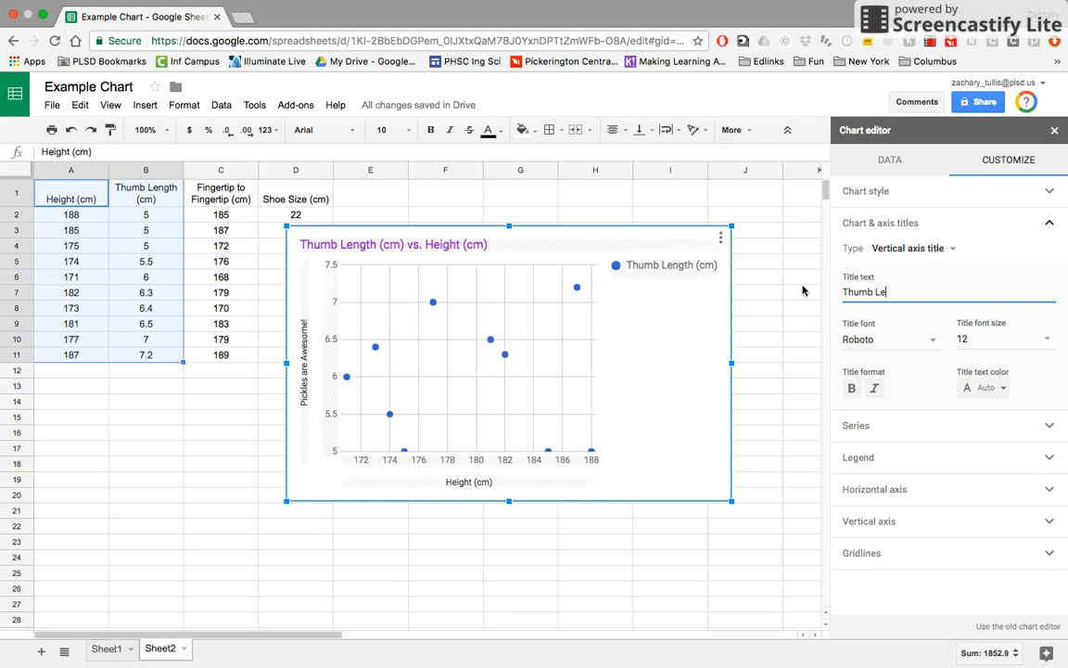
text(ngth 9cm))
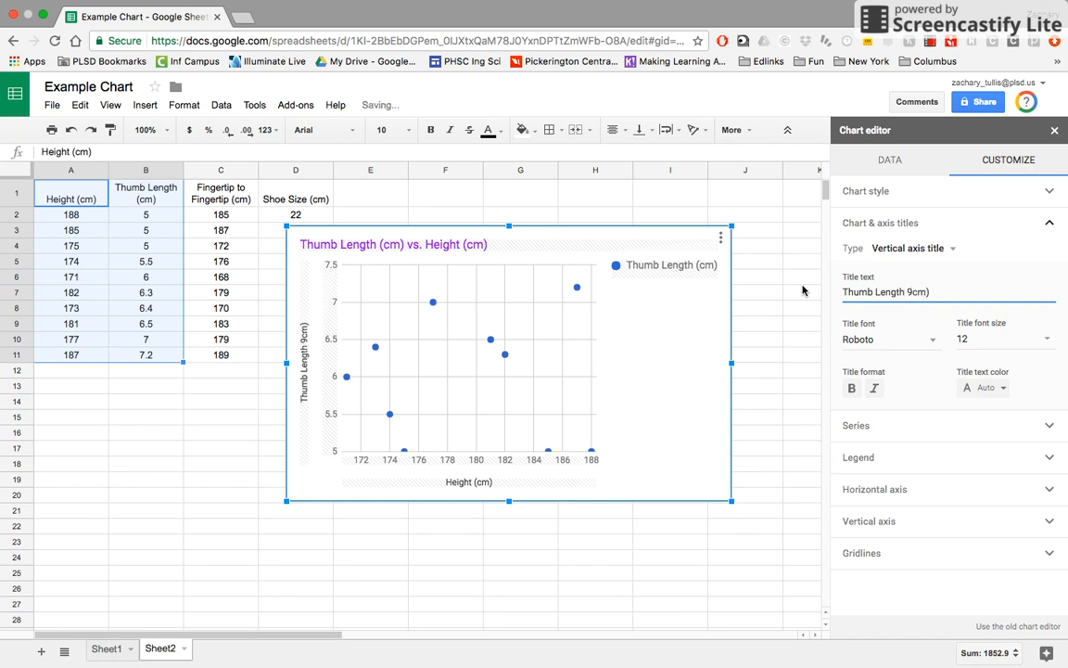
key(BackSpace)
text(()
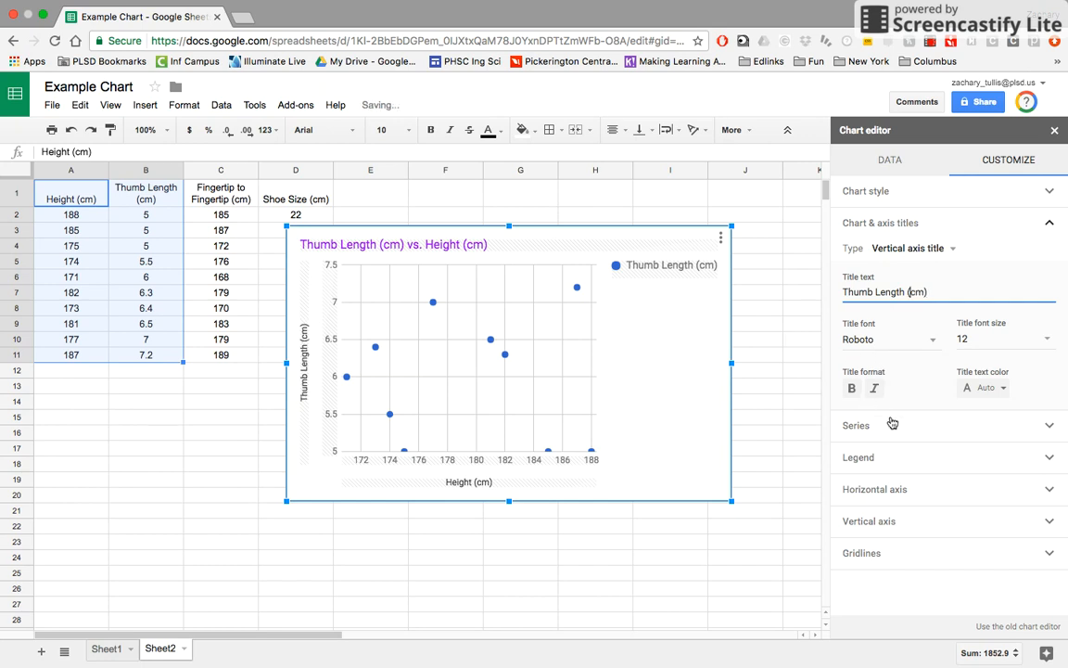
click(934, 249)
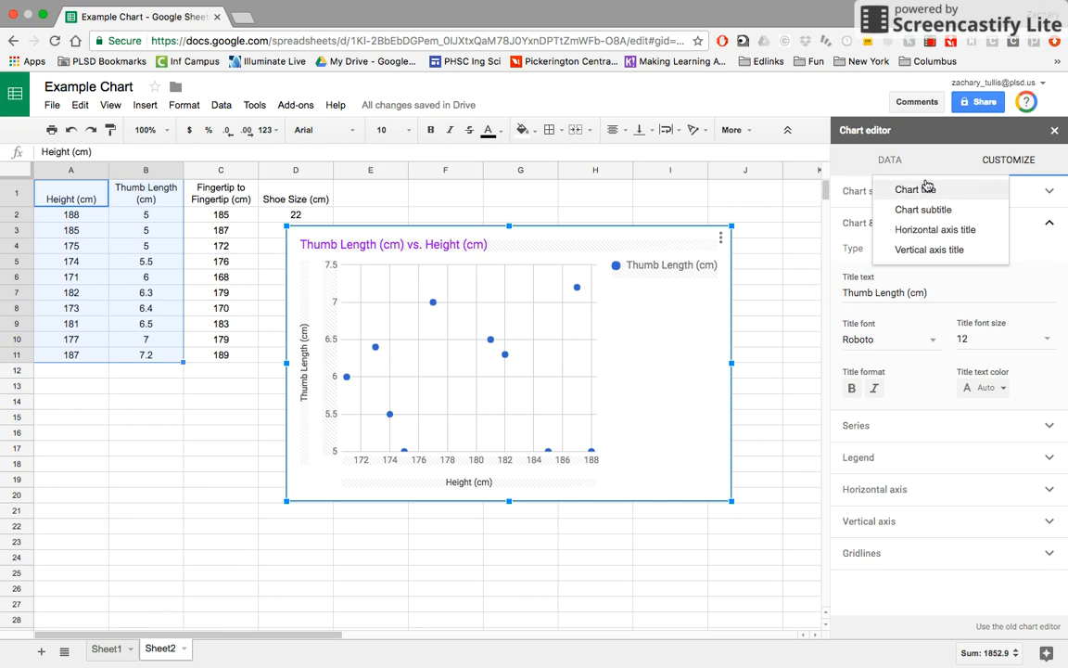
click(1045, 228)
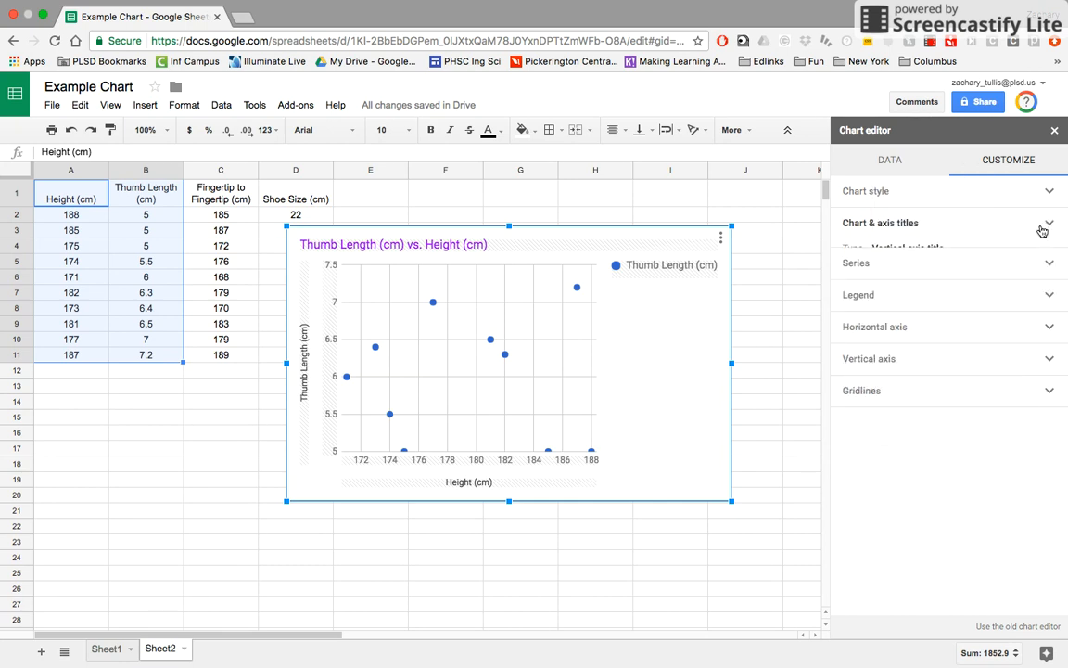
- Color the Thumb Length series red and add a trendline to it
click(905, 262)
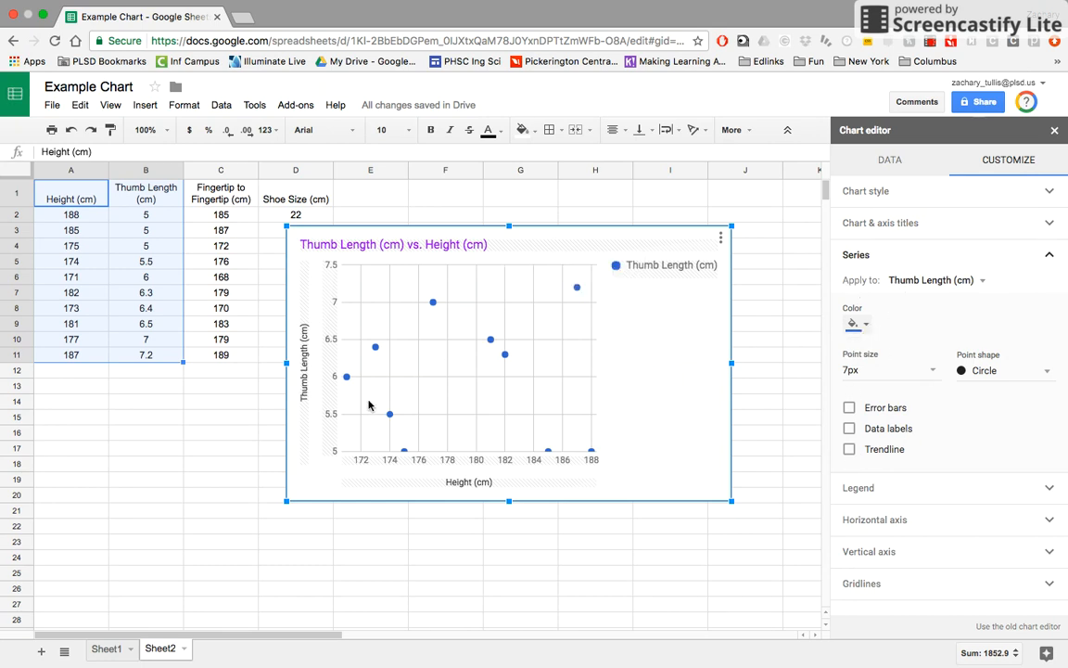
click(869, 330)
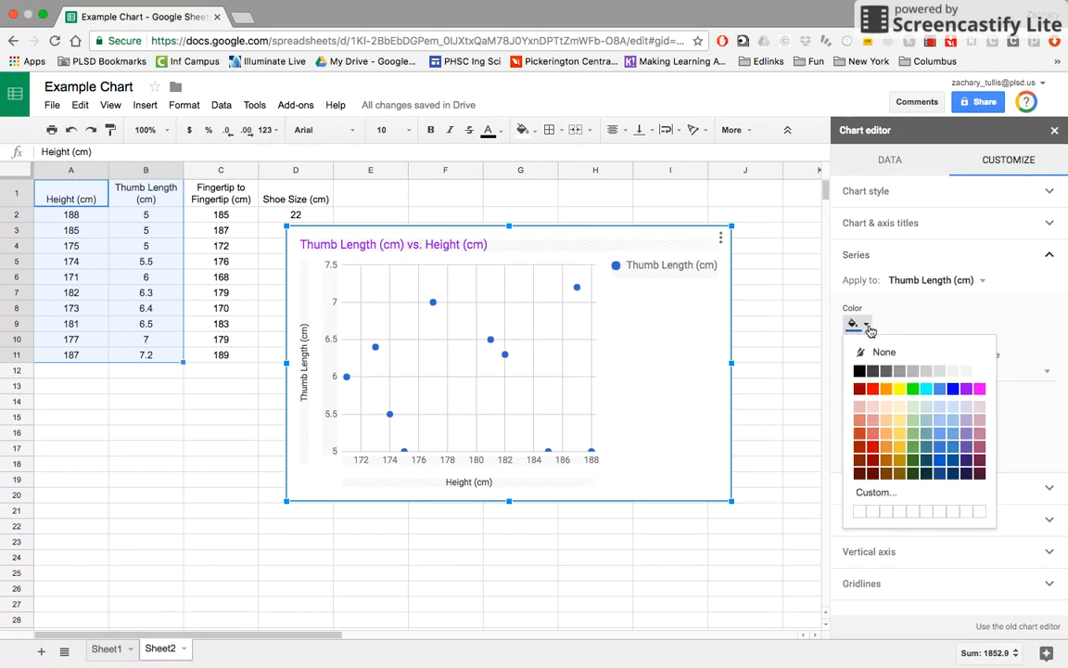
click(875, 388)
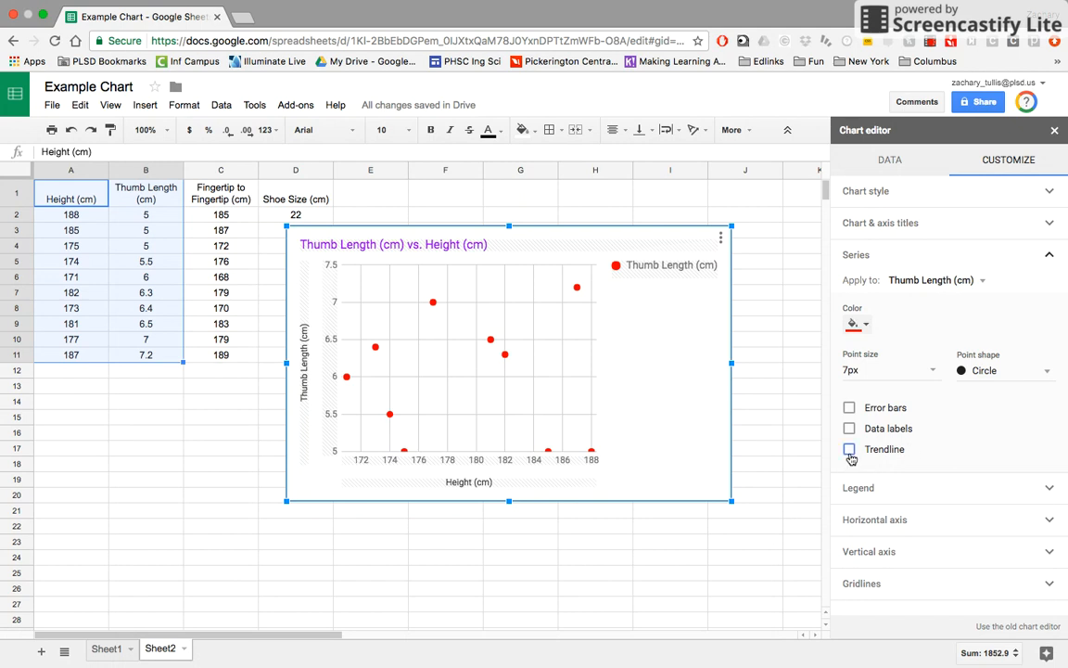
click(849, 451)
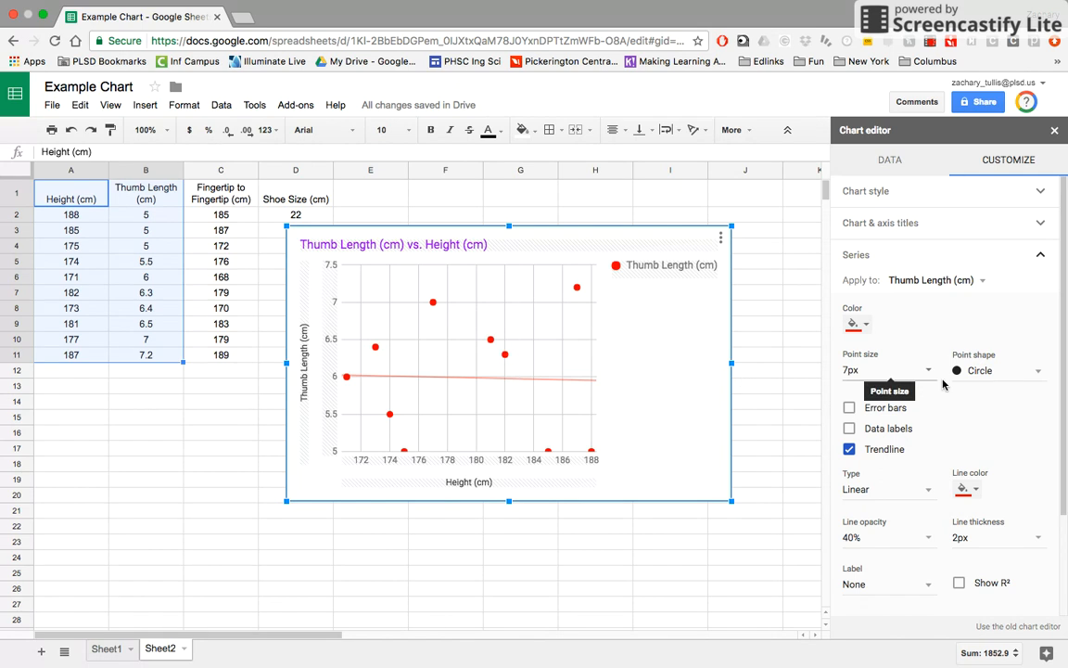
scroll(989, 367, down, 3)
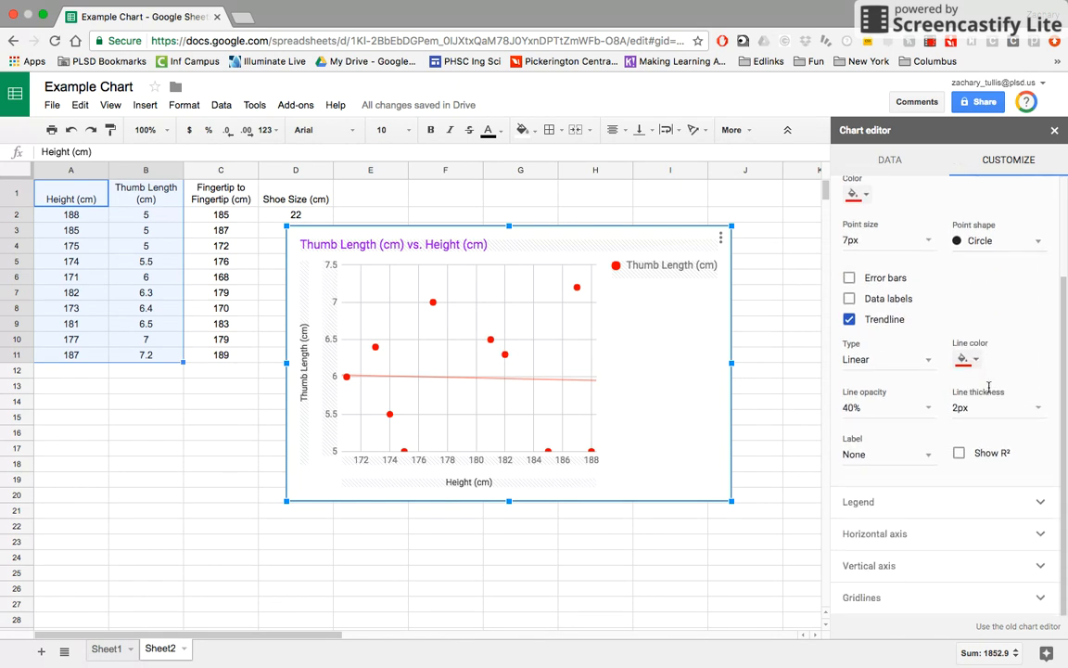
- Remove the legend from the thumb length chart by setting its position to None
click(975, 505)
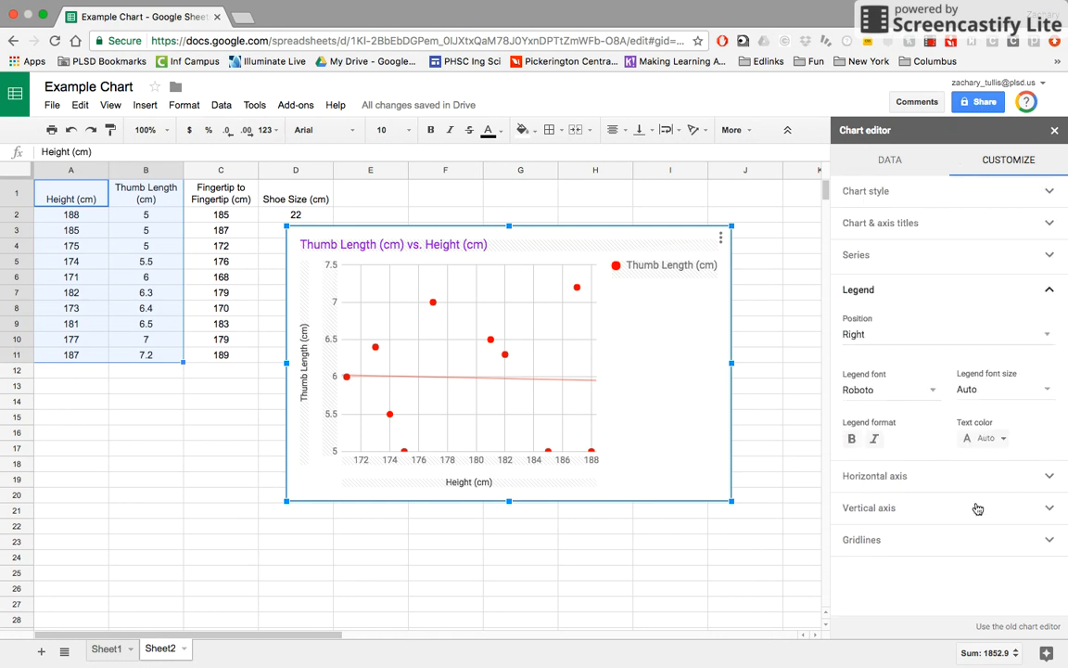
click(897, 329)
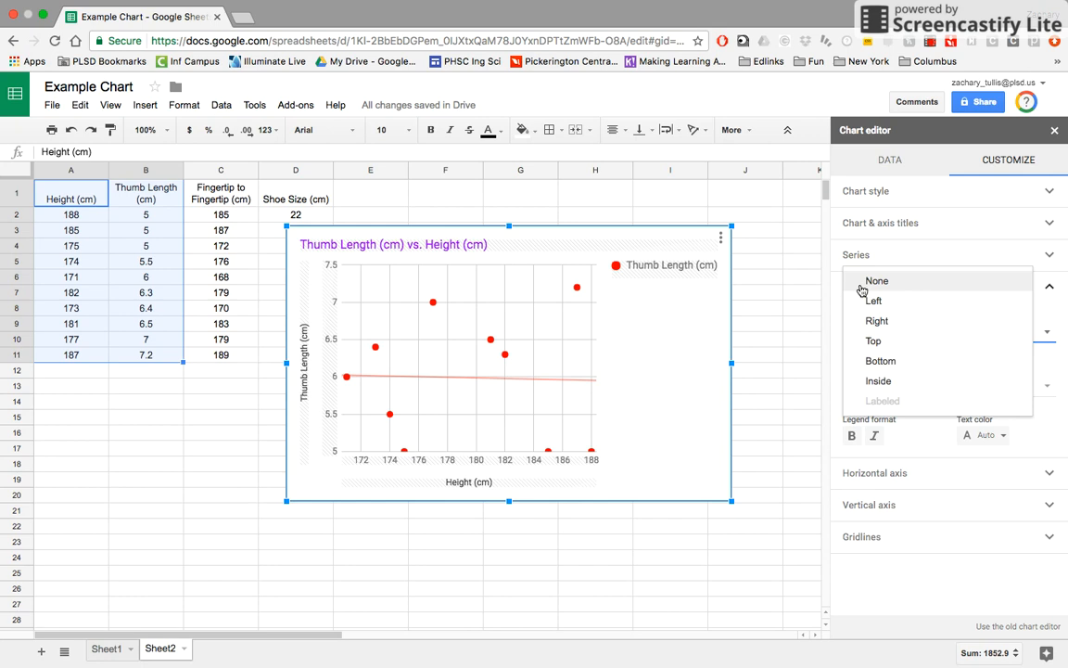
click(861, 291)
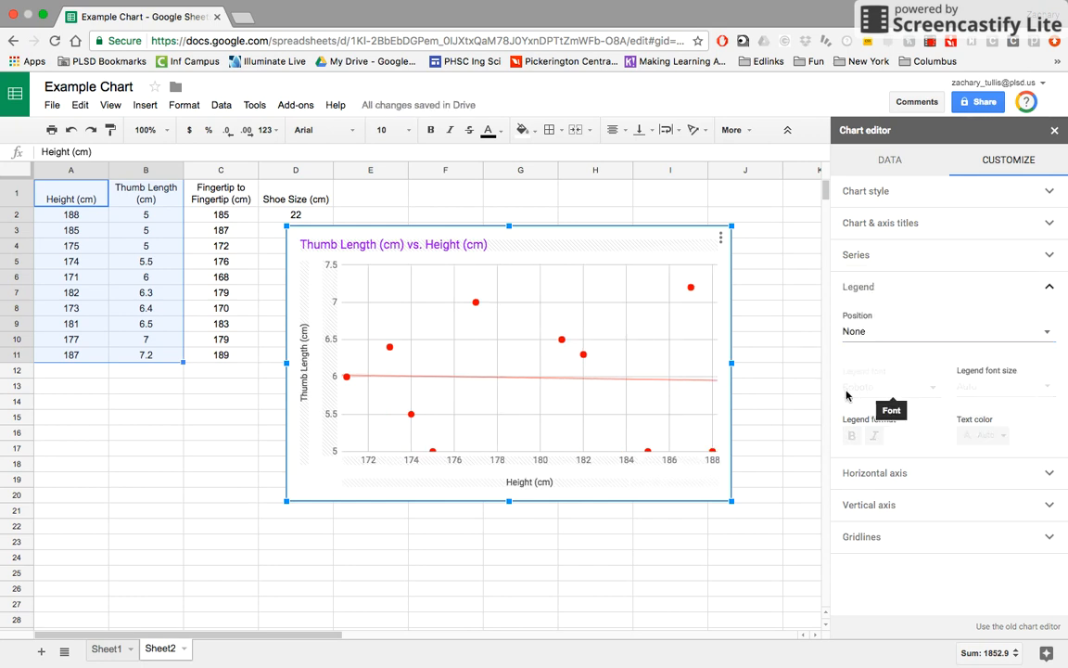
- Look through the chart's horizontal axis and gridline options, including the choices for the minor gridline count
scroll(743, 343, down, 1)
click(867, 474)
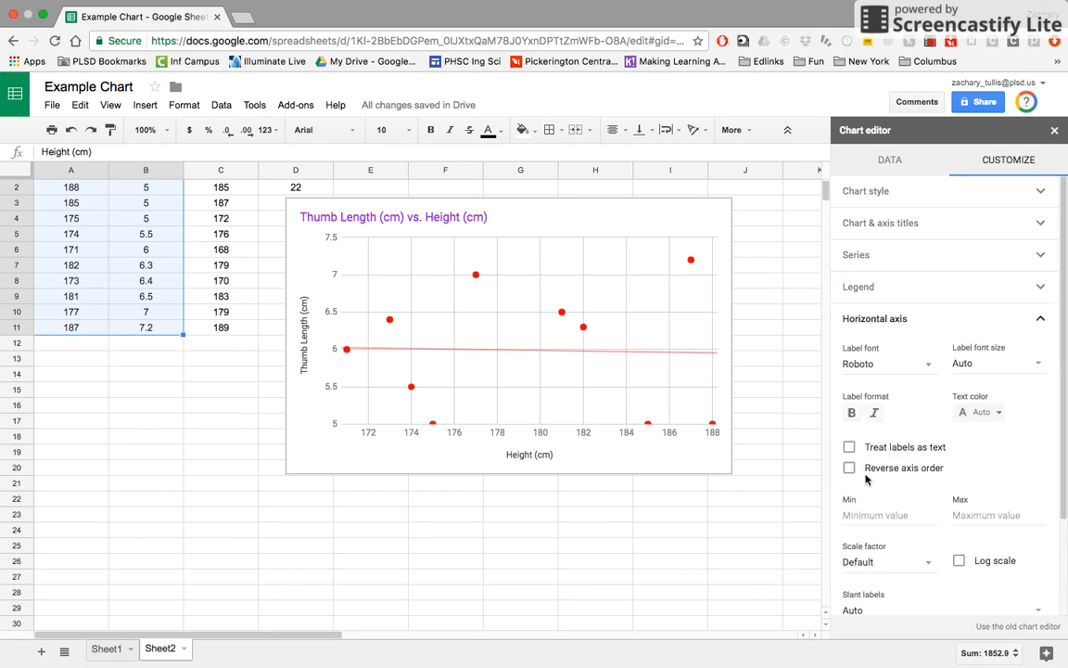
click(876, 322)
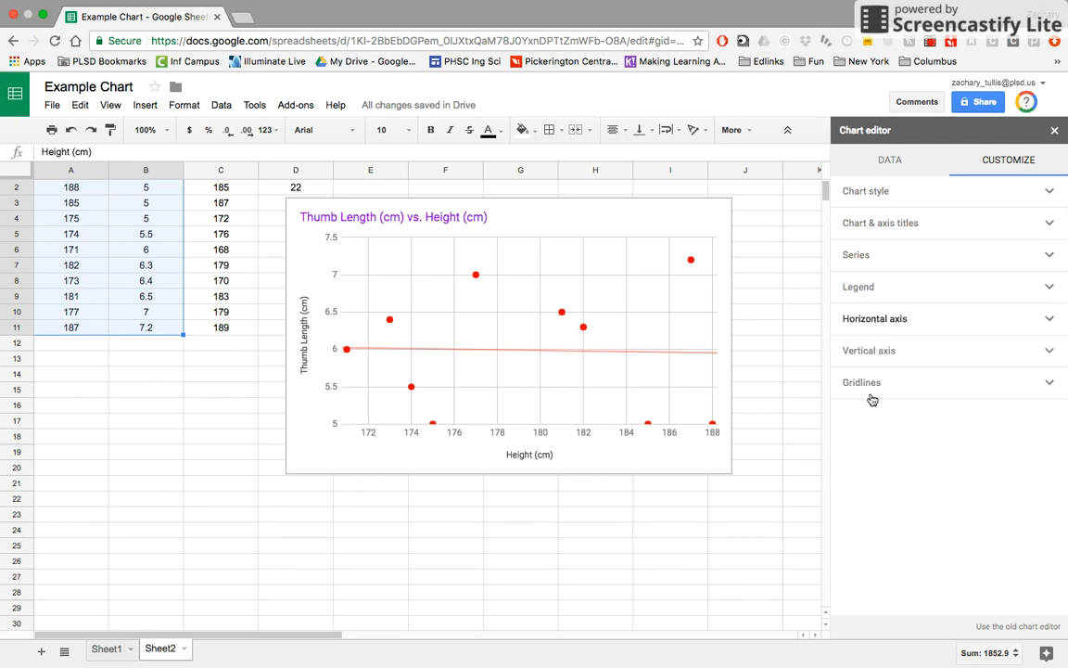
click(872, 383)
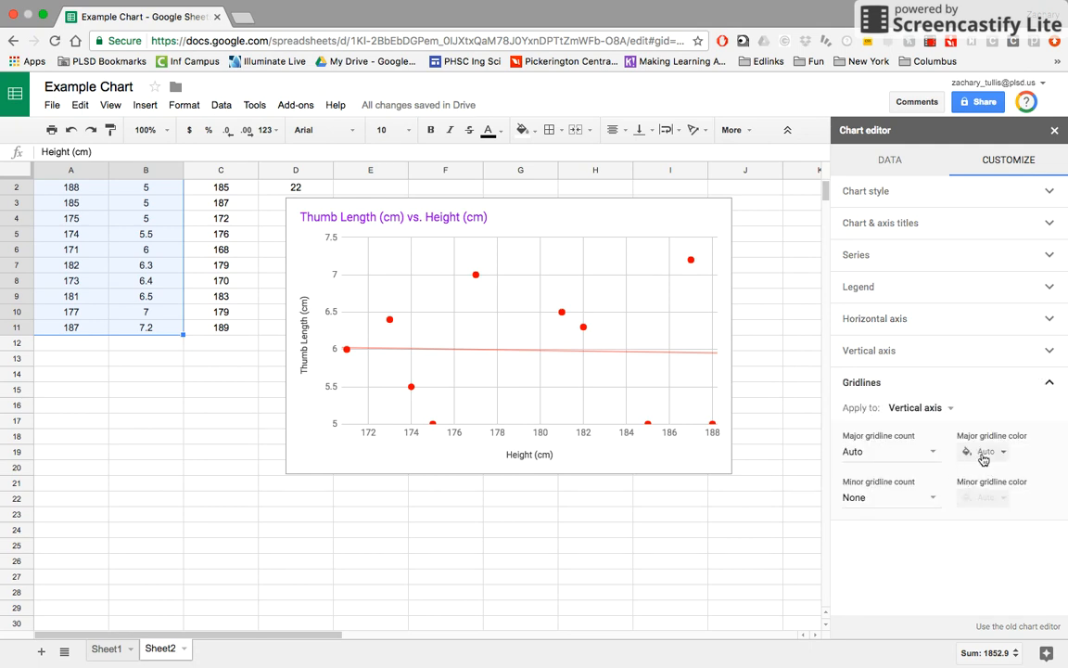
click(896, 497)
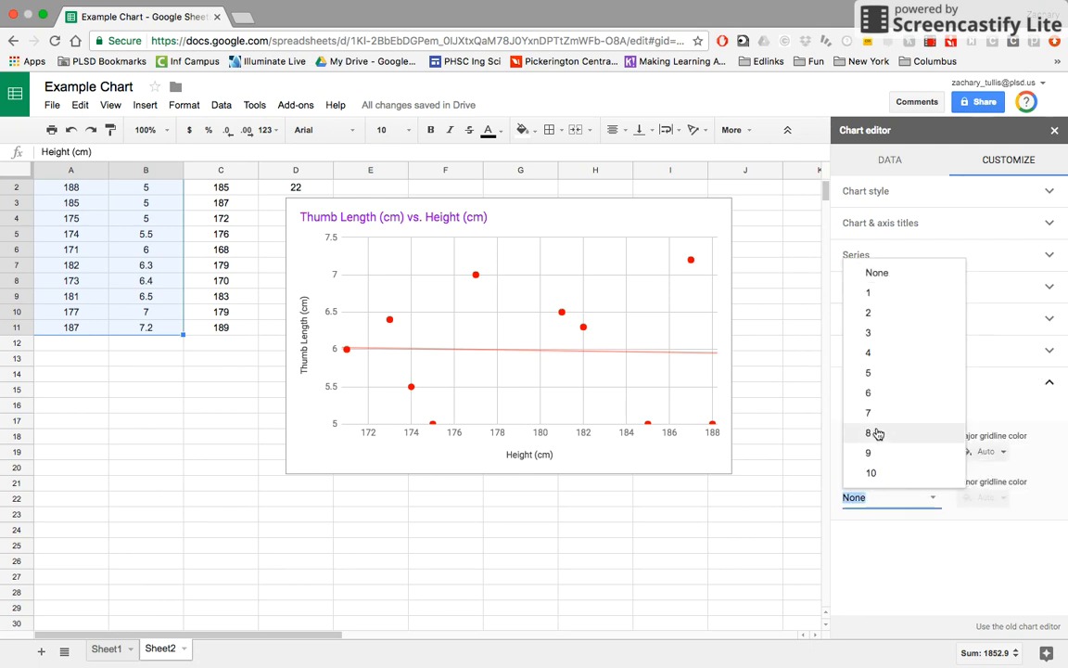
click(869, 547)
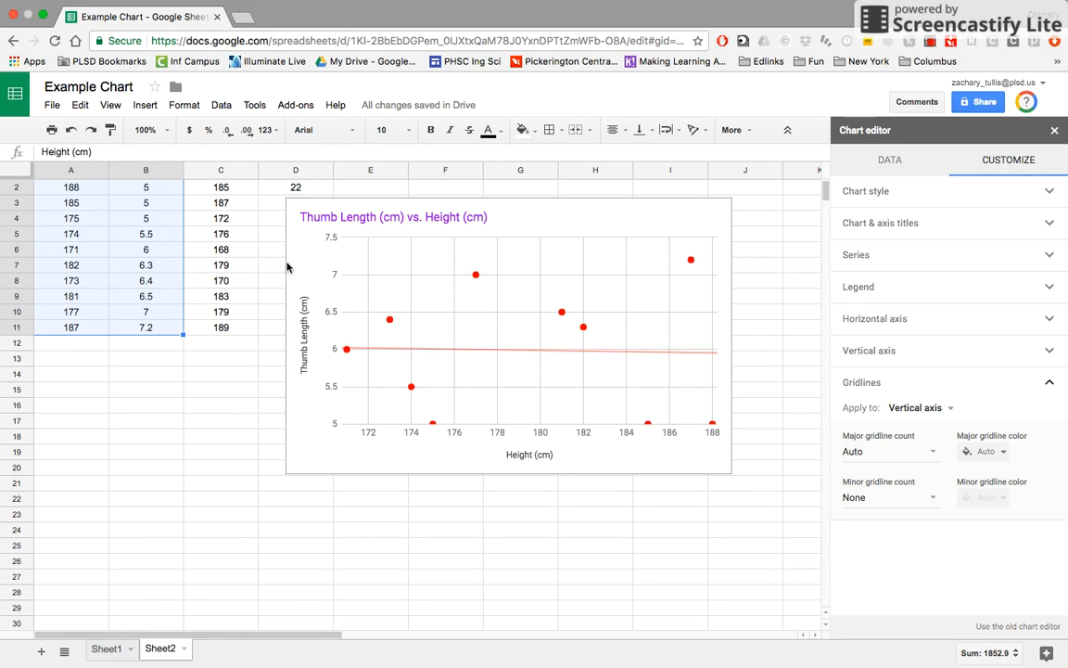
- Shrink the thumb length chart and place it below the data table, under the first three columns
click(552, 210)
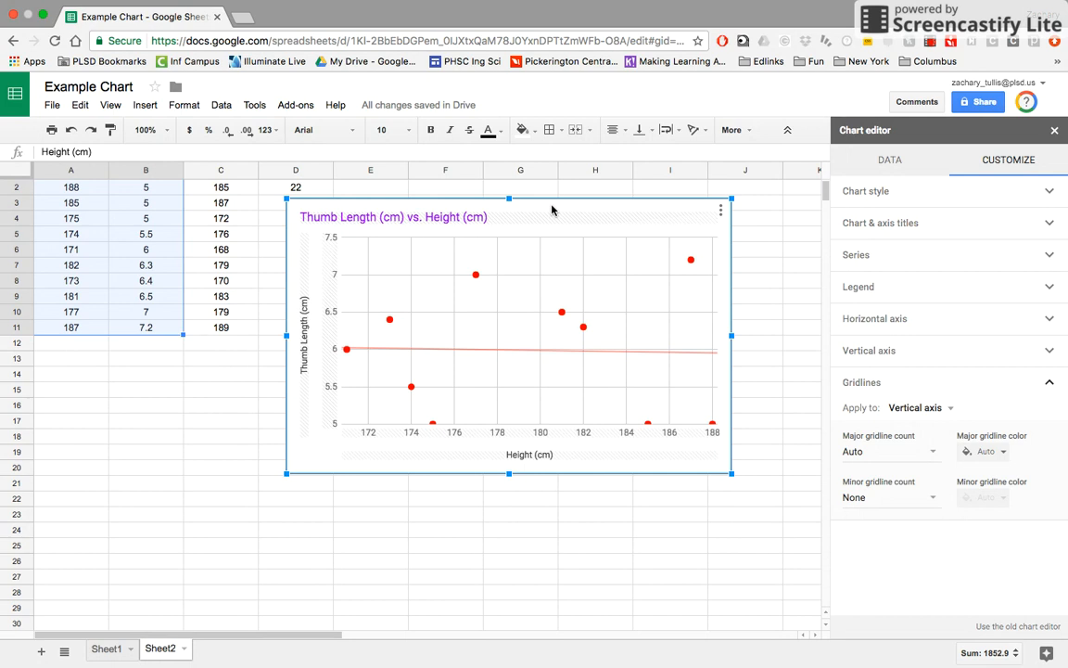
drag(729, 198, 199, 443)
click(218, 363)
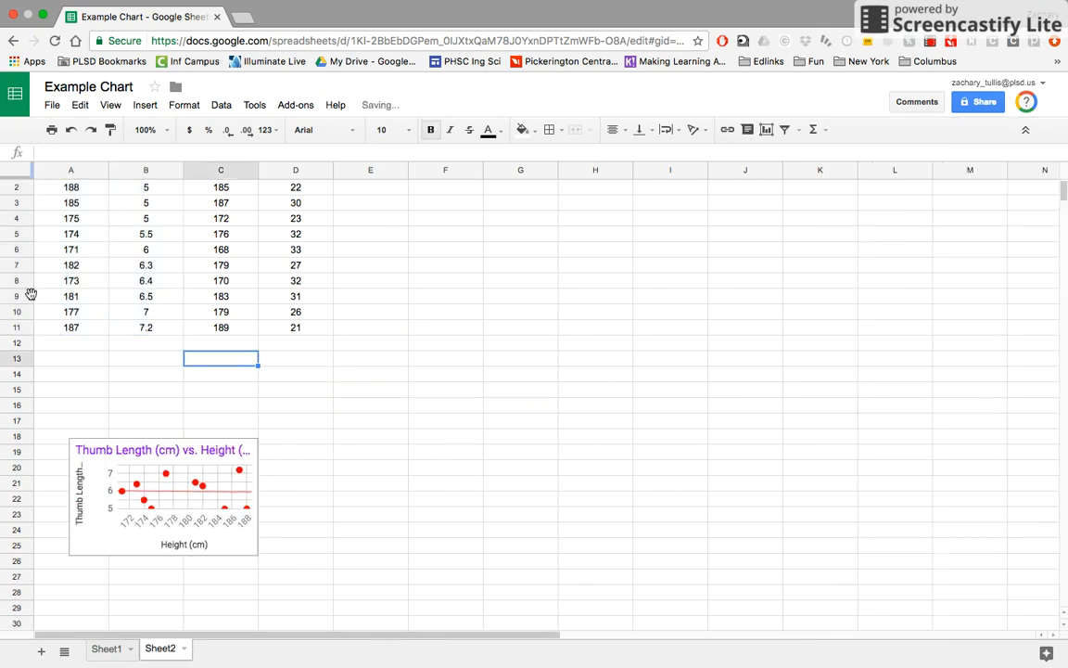
scroll(42, 277, up, 1)
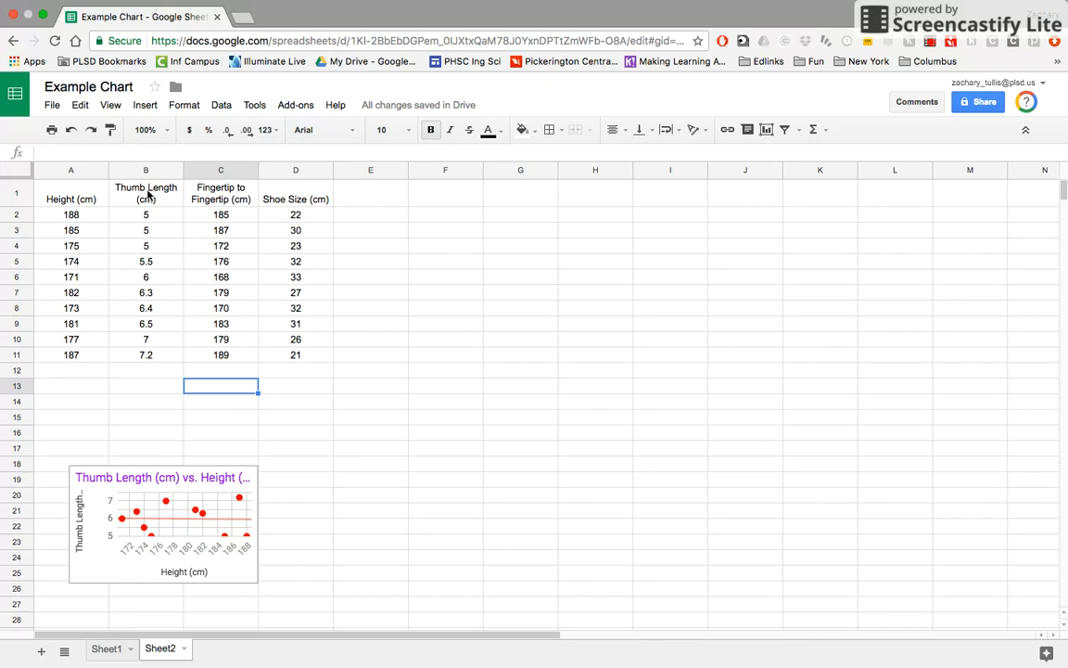
drag(78, 192, 73, 356)
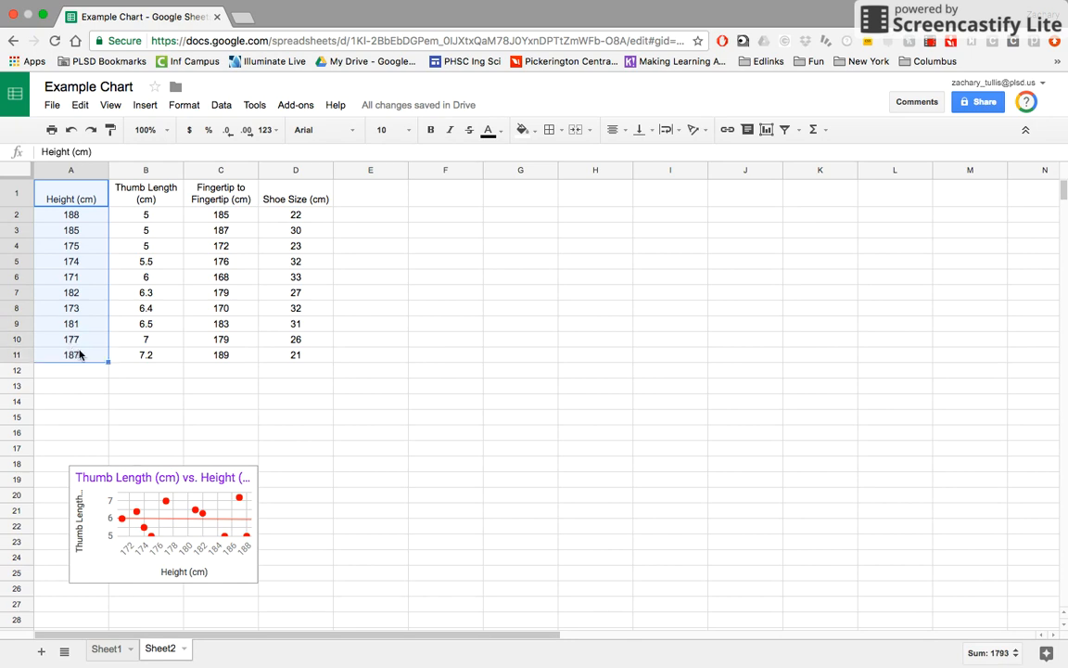
right_click(213, 195)
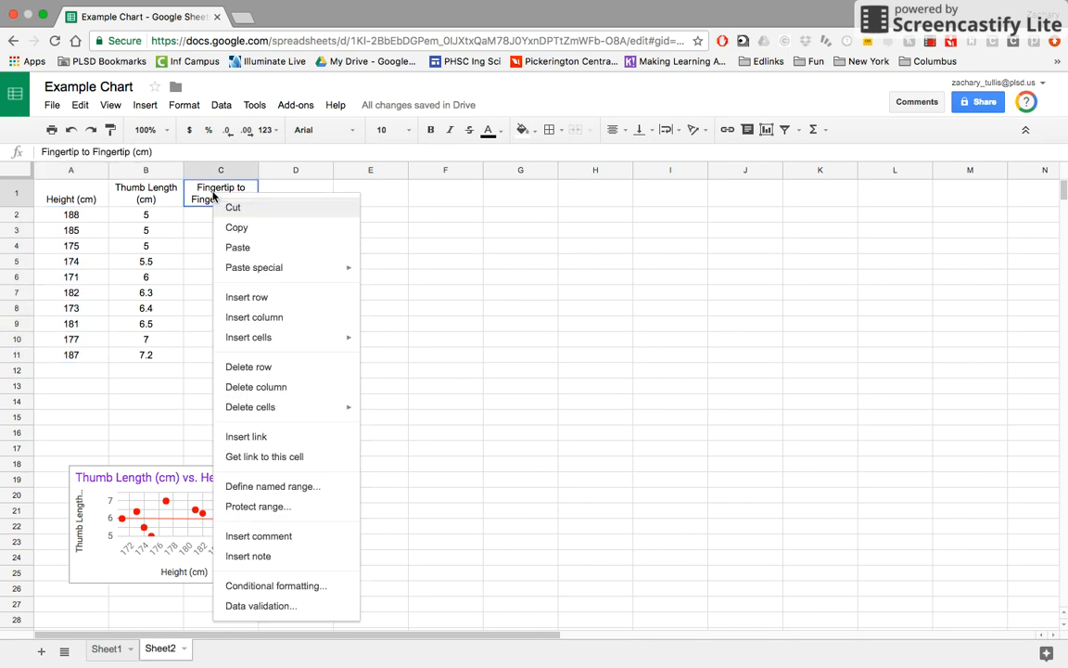
click(93, 233)
click(79, 200)
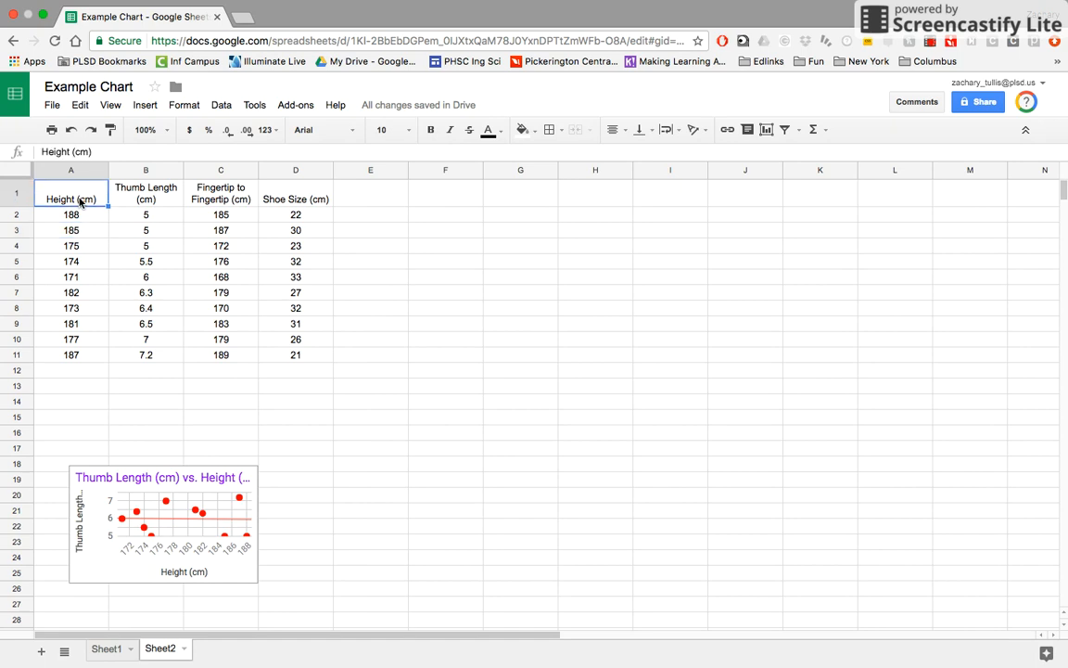
- Insert a chart from the Height and Fingertip to Fingertip columns (A1:A11, C1:C11) and make it a scatter chart
drag(80, 201, 76, 355)
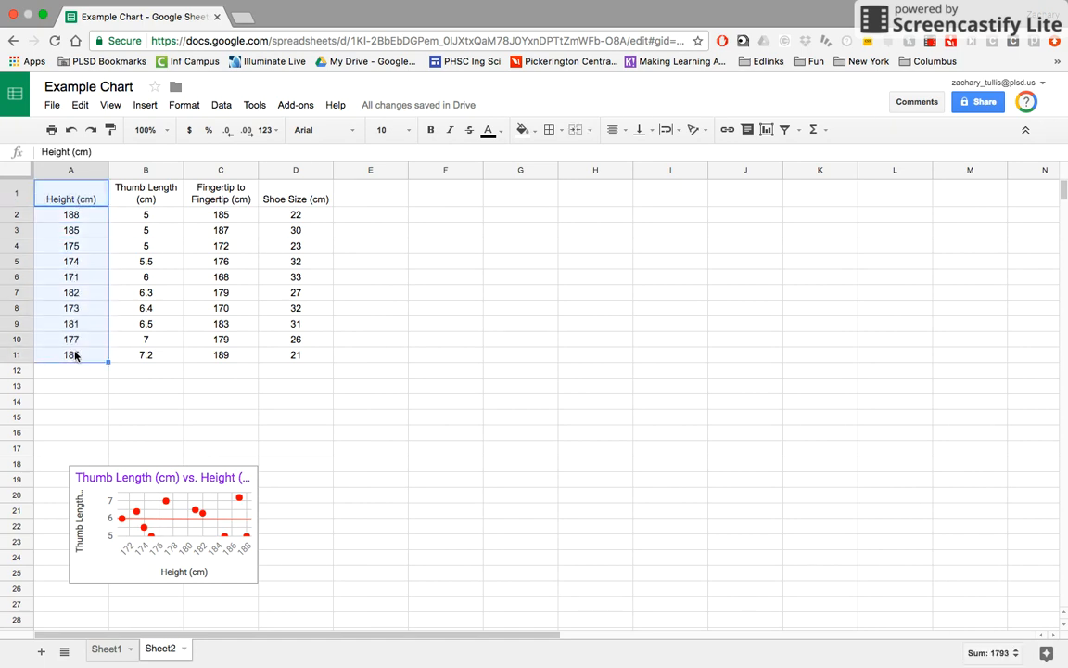
drag(211, 200, 205, 355)
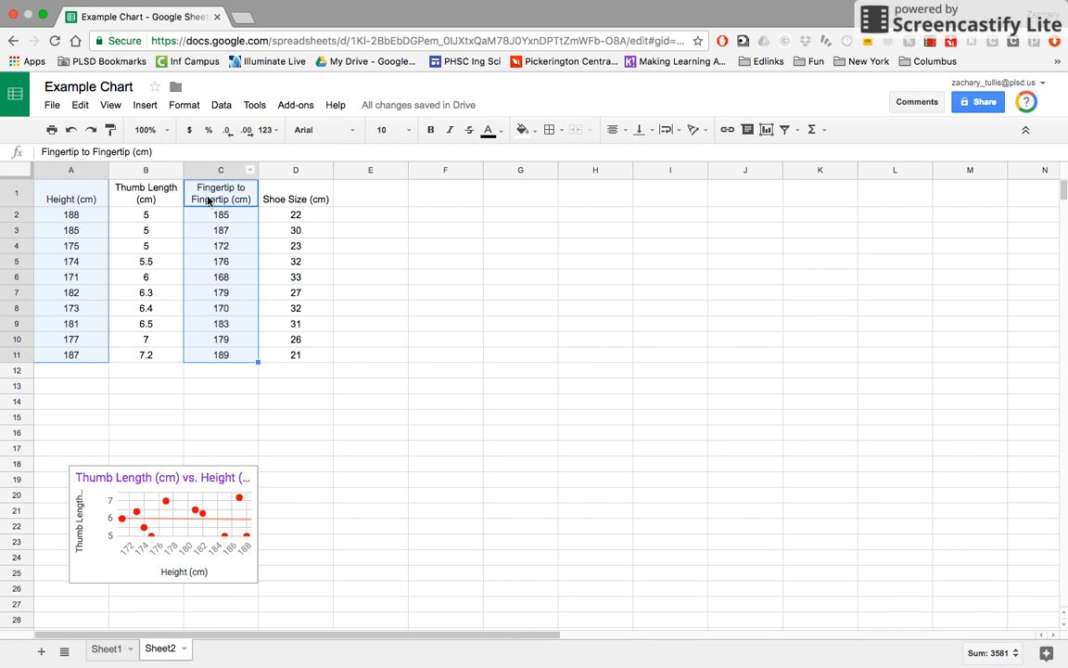
click(766, 130)
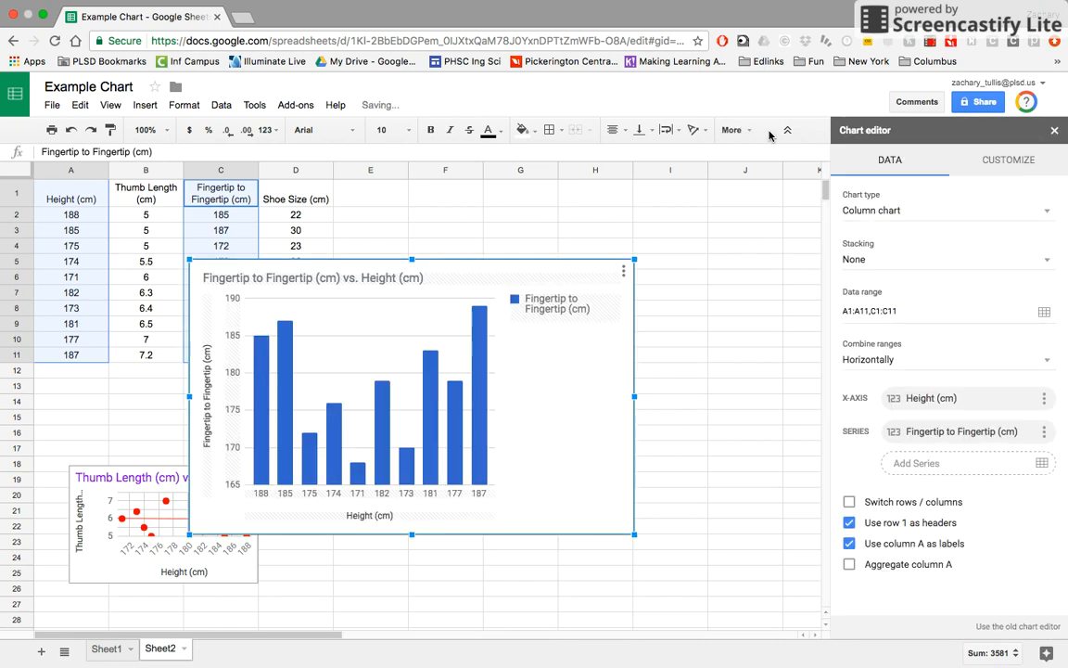
click(861, 211)
scroll(872, 424, down, 5)
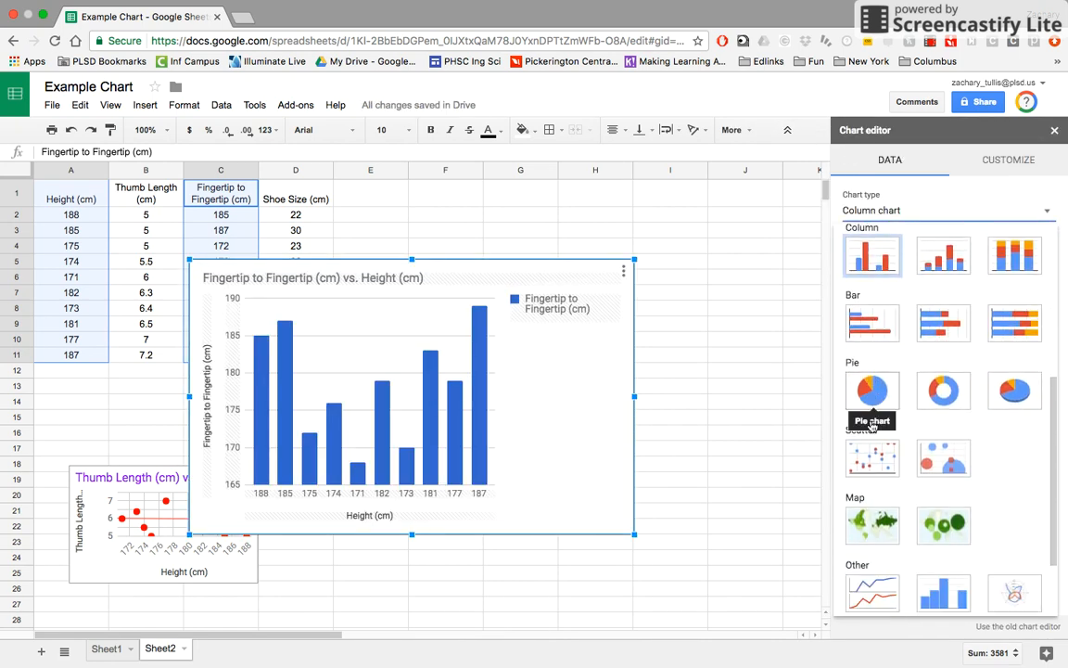
click(870, 452)
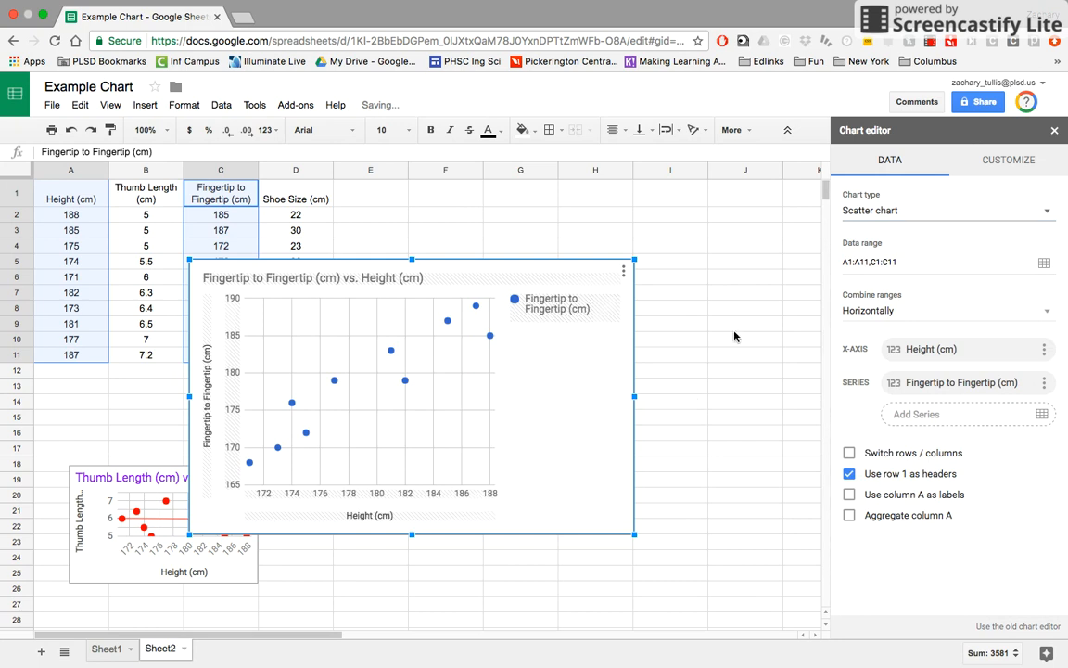
- Set the fingertip chart's legend position to None and add a trendline to its series
click(1008, 163)
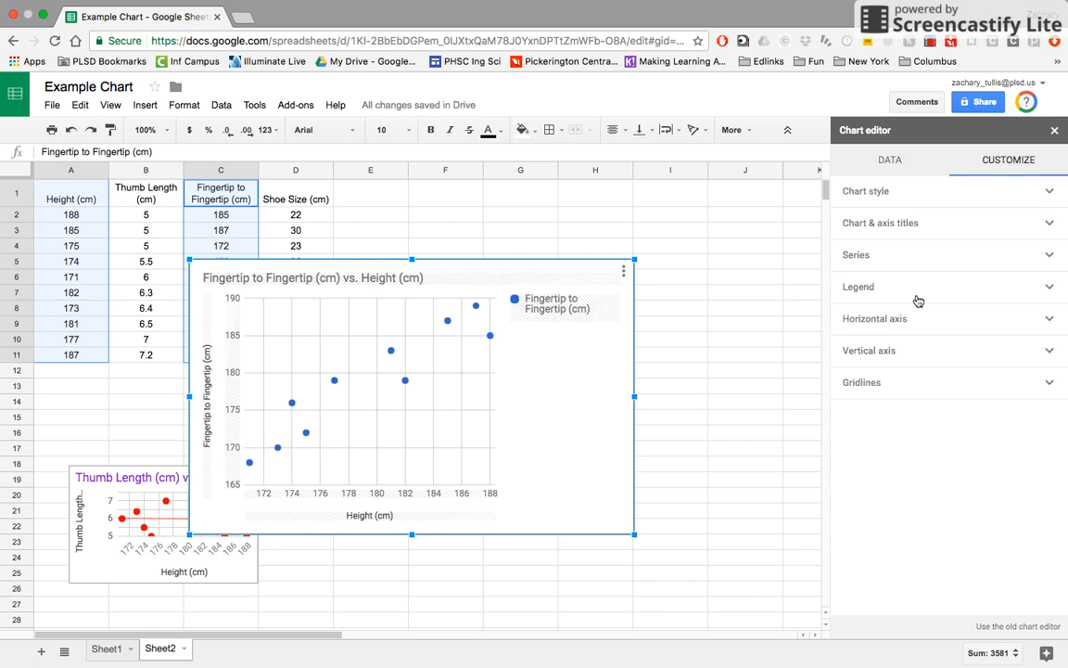
click(898, 226)
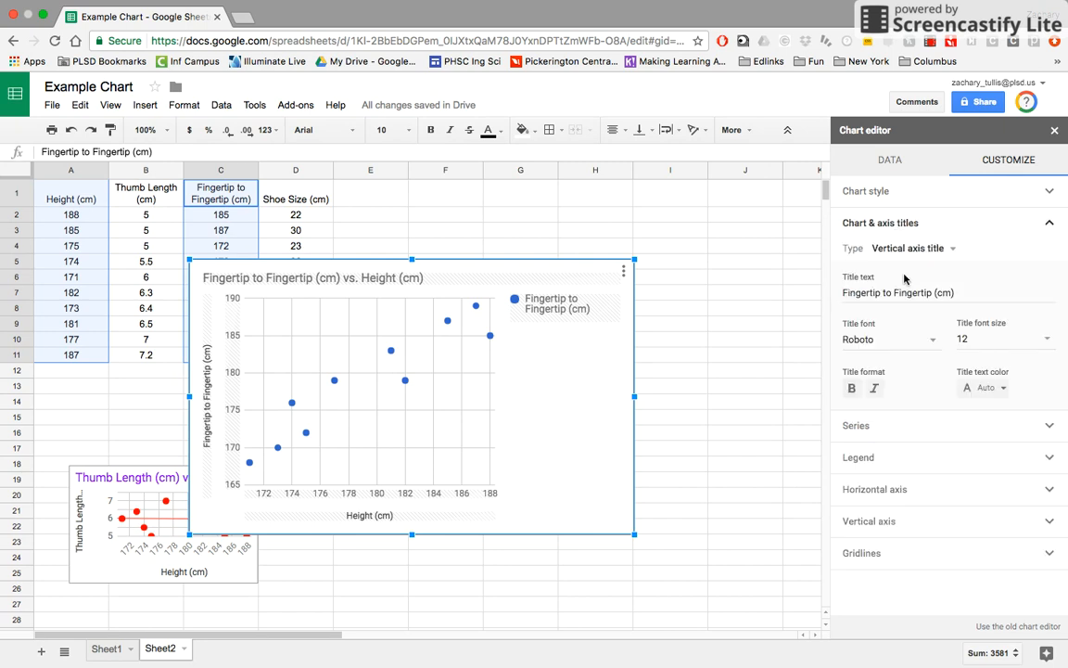
click(888, 456)
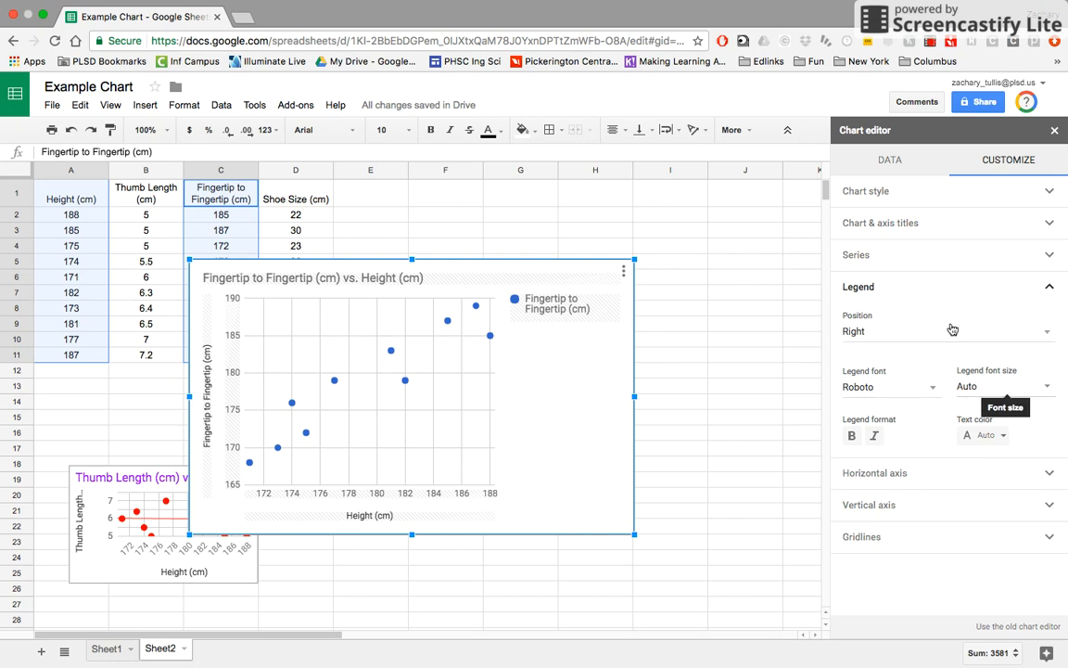
click(876, 334)
click(876, 280)
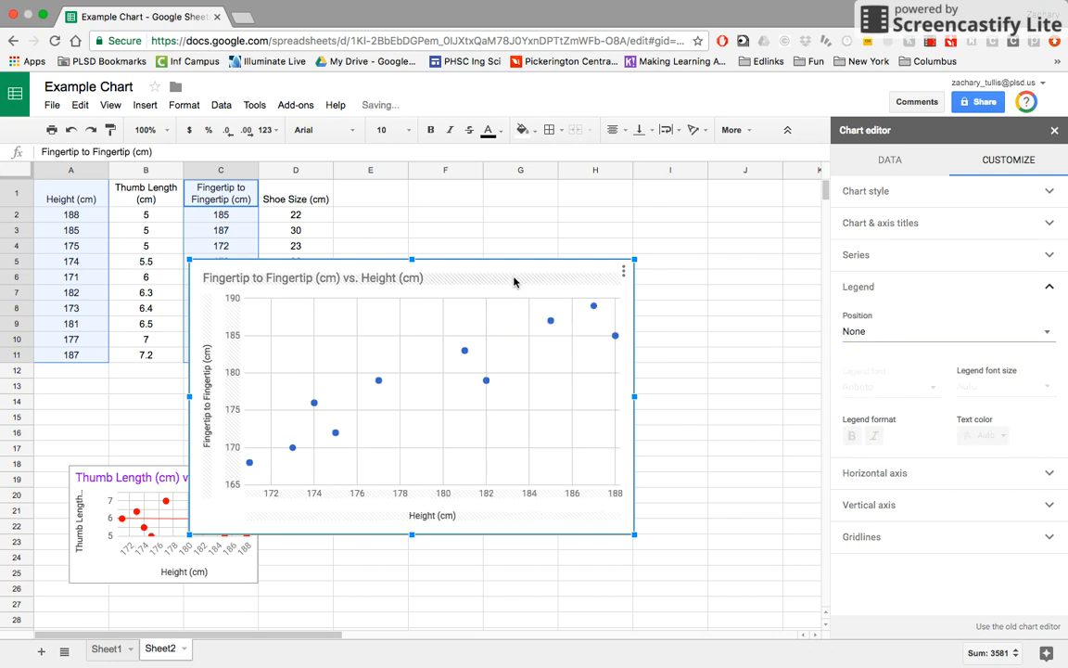
click(862, 256)
click(849, 449)
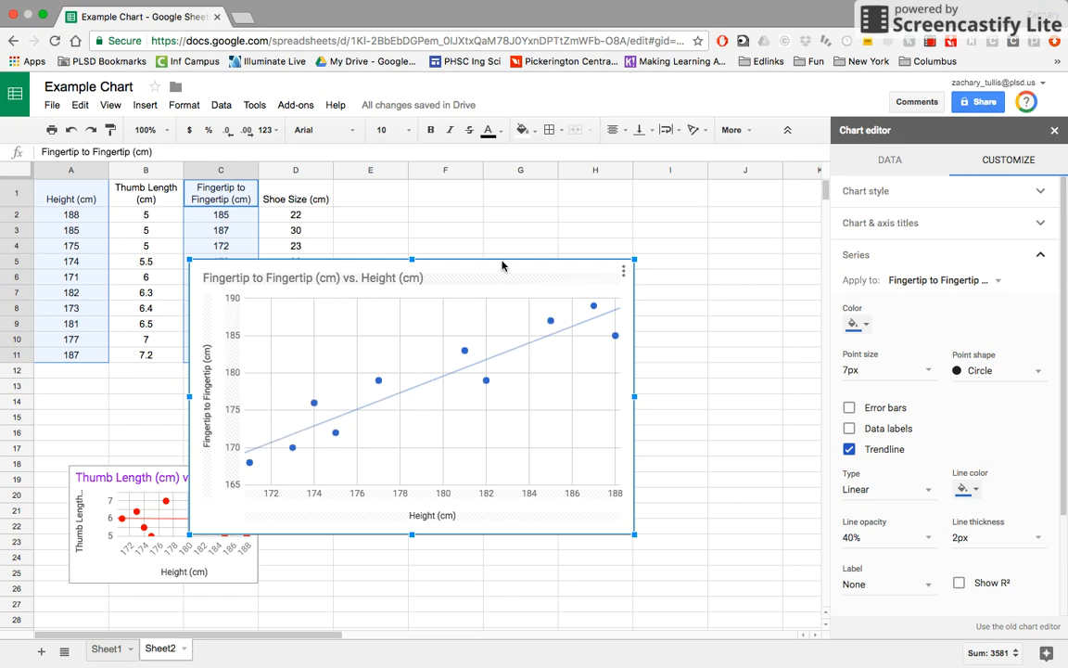
- Shrink the fingertip chart and place it below the data, beside the small thumb length chart
drag(505, 265, 656, 210)
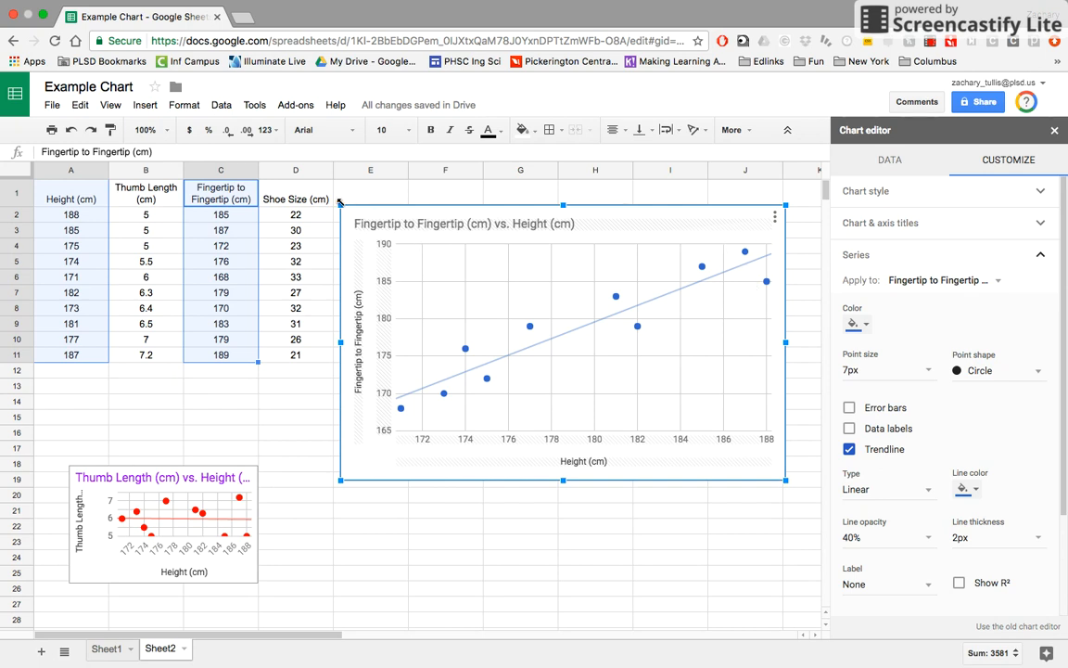
drag(340, 203, 319, 482)
click(264, 386)
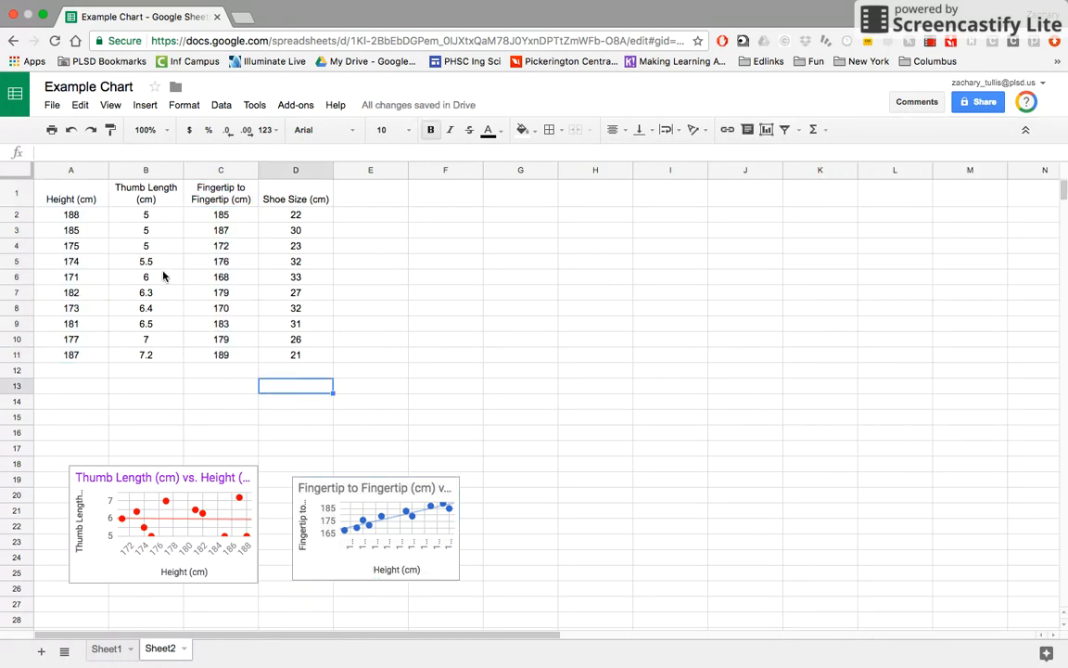
- Insert another chart from A1:A11 and C1:C11 and move it clear of the two small charts
drag(90, 200, 56, 358)
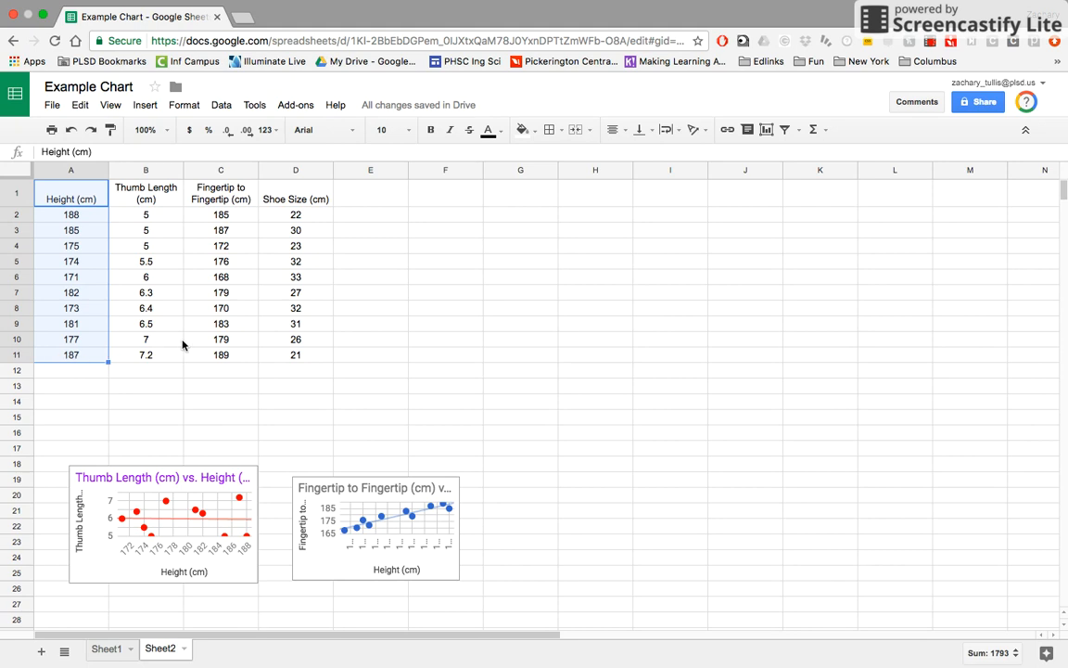
drag(223, 198, 205, 357)
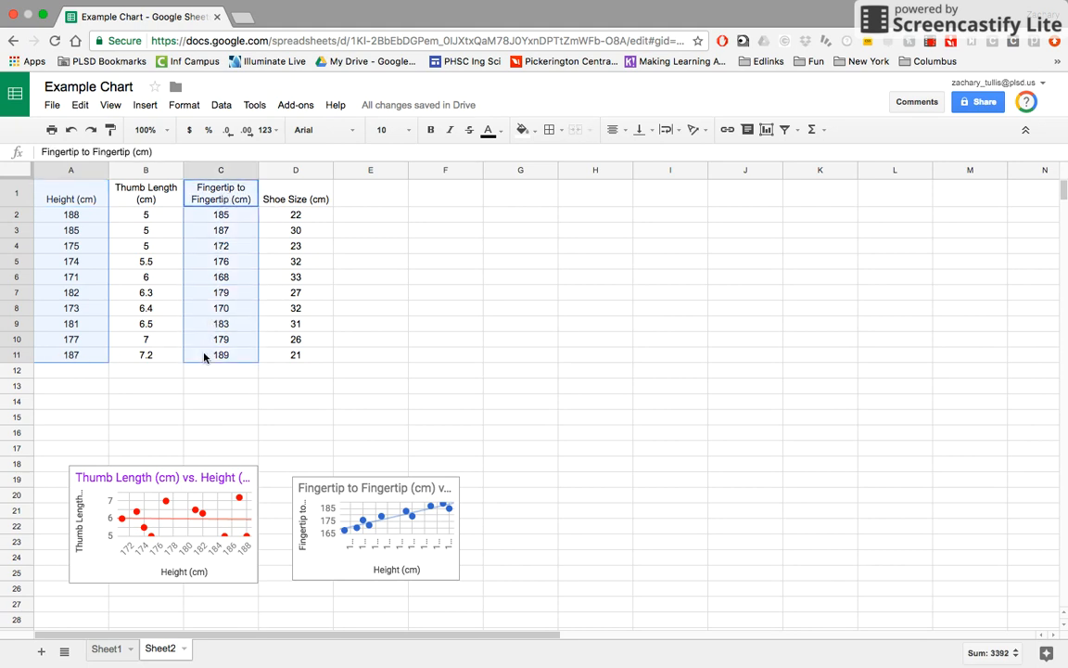
click(766, 131)
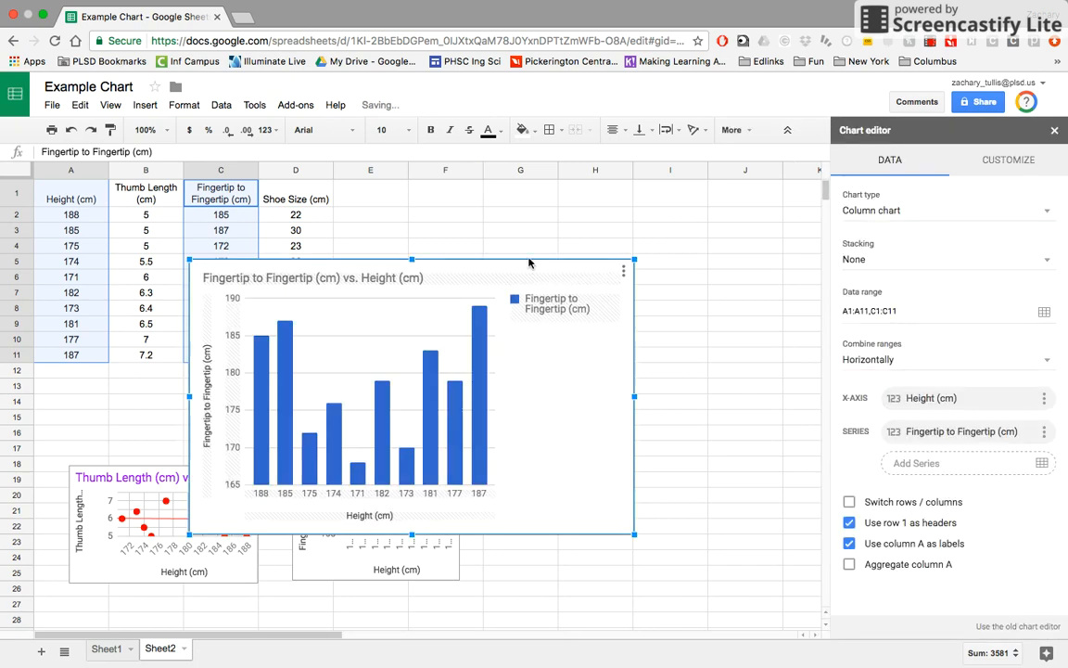
drag(538, 256, 646, 196)
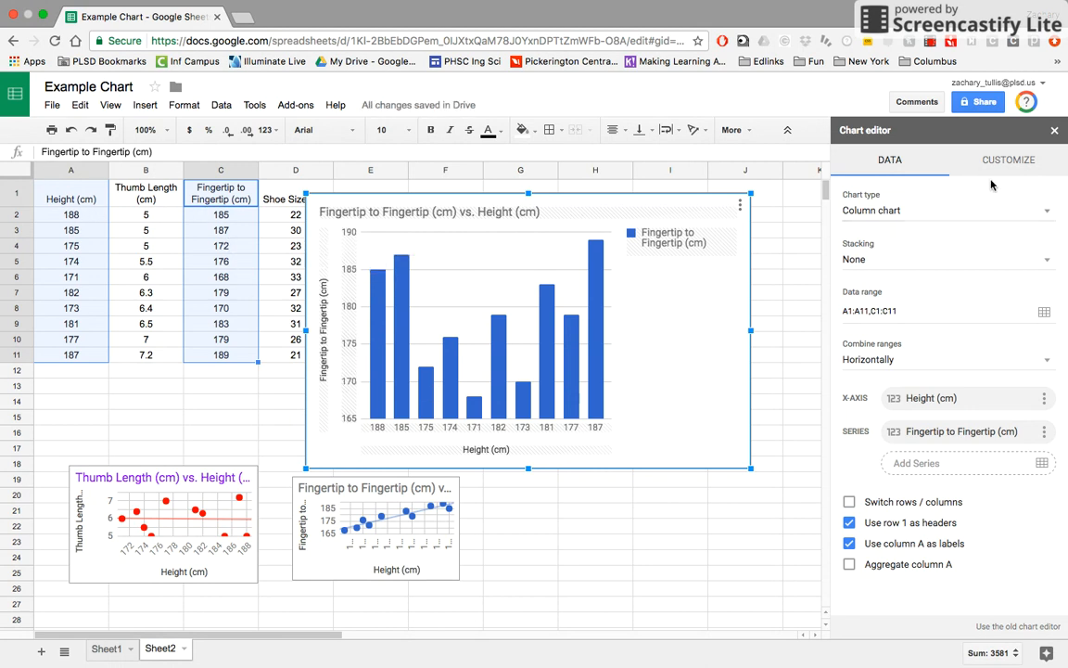
- Change the newly inserted column chart of fingertip span versus height to a scatter chart
click(956, 159)
click(949, 192)
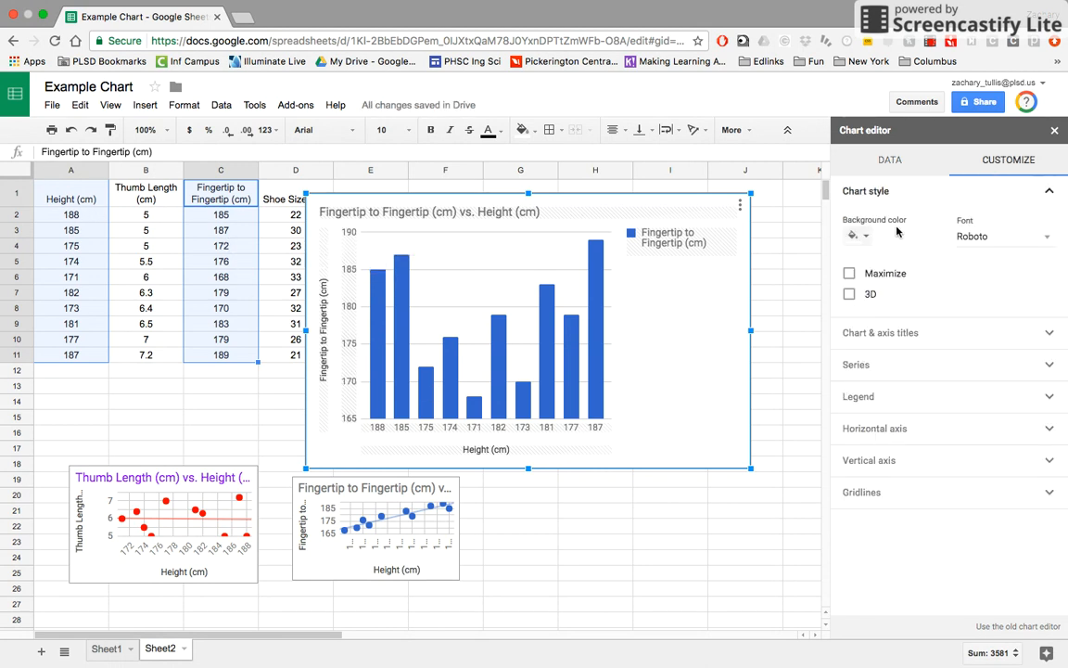
click(889, 159)
click(898, 209)
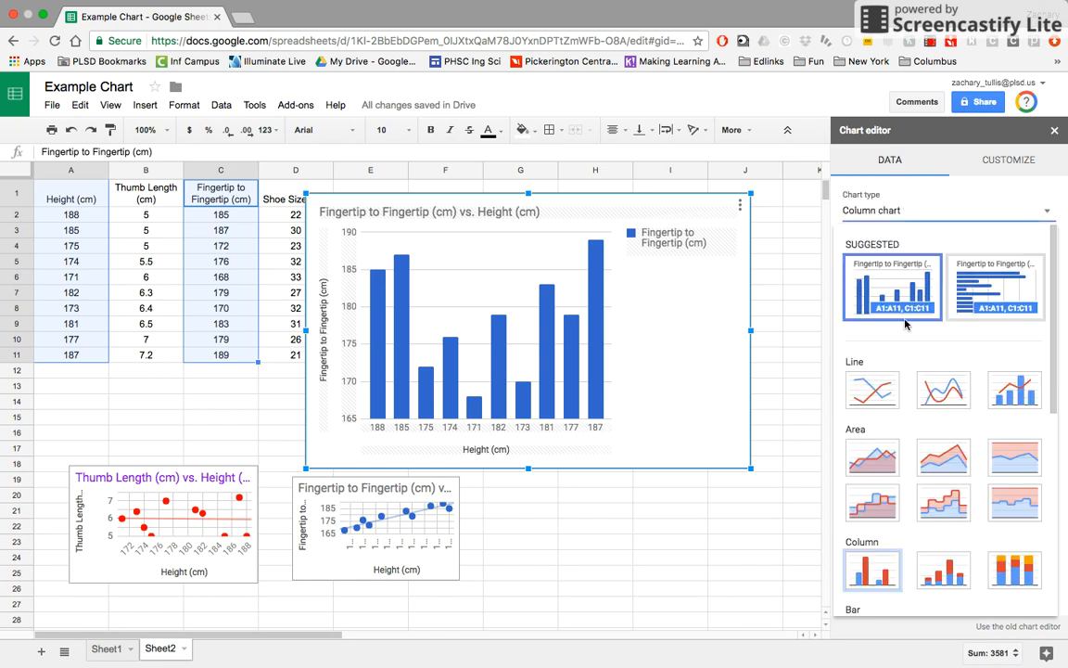
scroll(907, 297, down, 5)
click(872, 445)
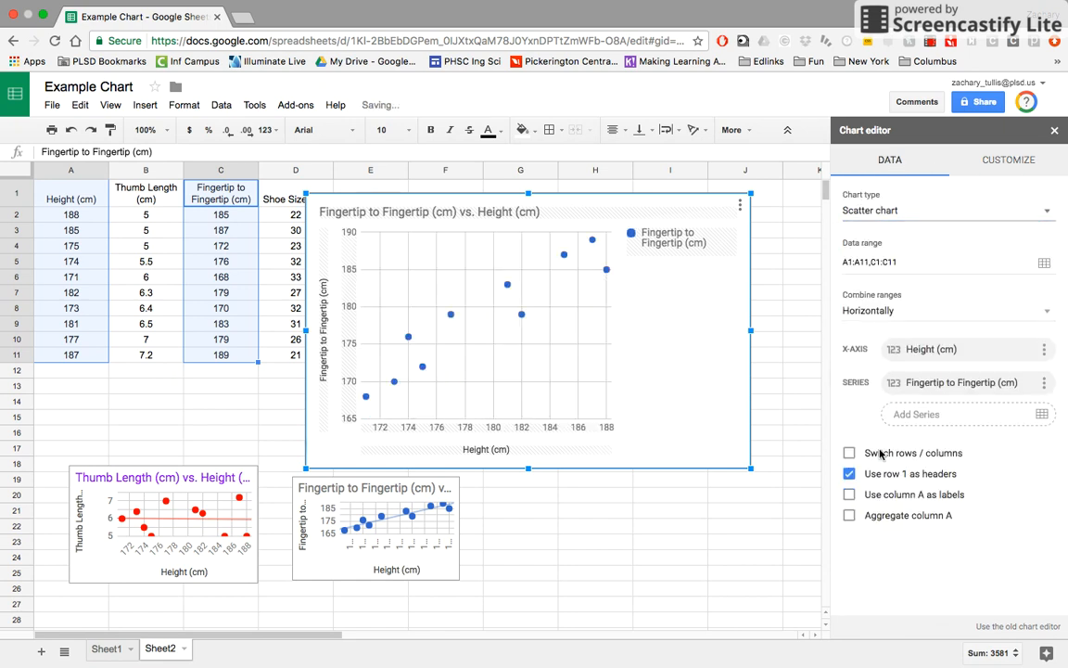
- Set the legend position to None on the large fingertip-to-fingertip versus height scatter chart
click(1008, 162)
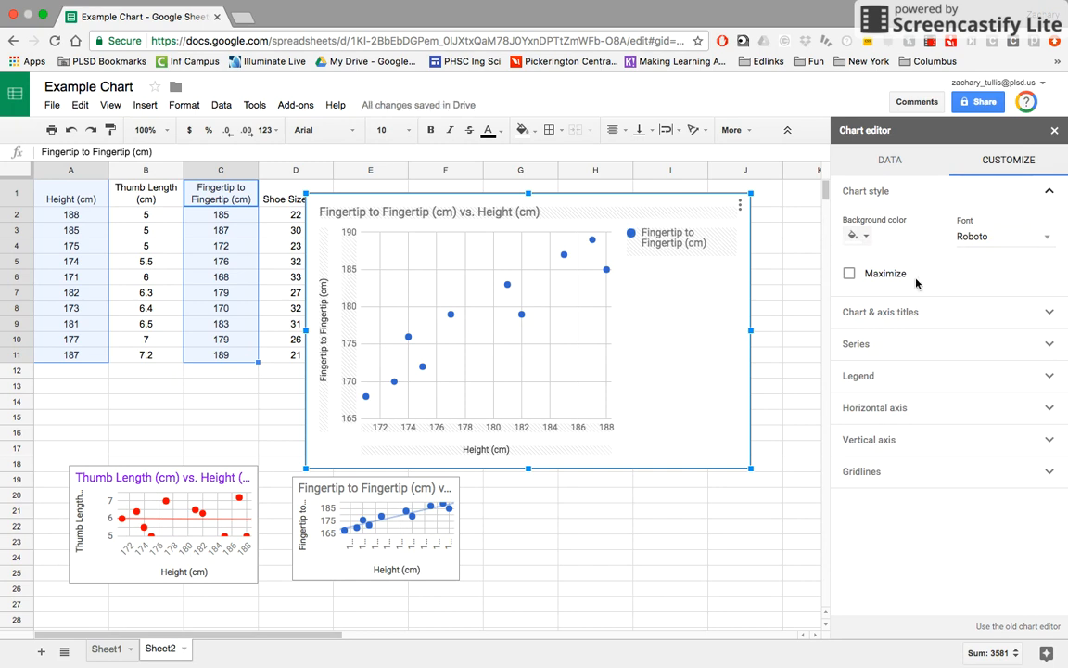
click(855, 375)
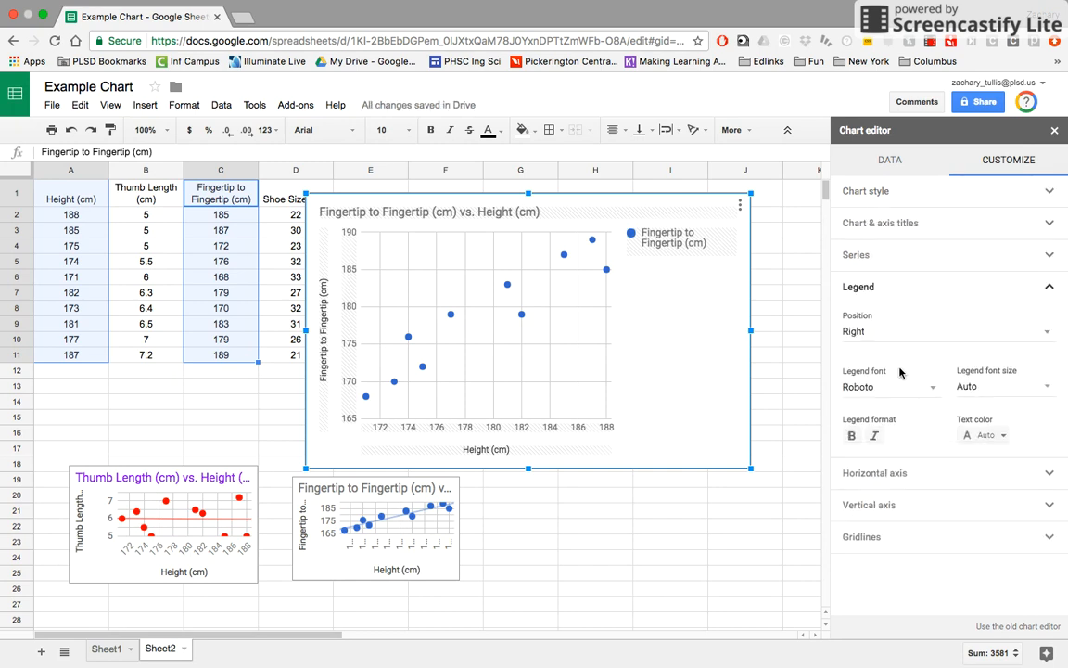
click(868, 327)
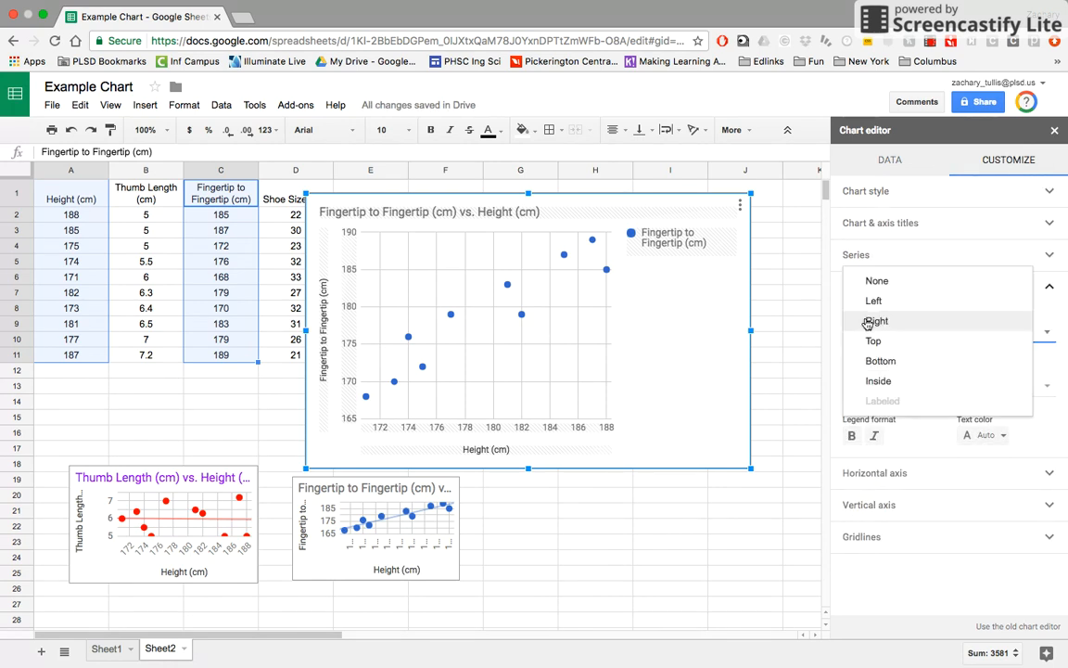
click(872, 280)
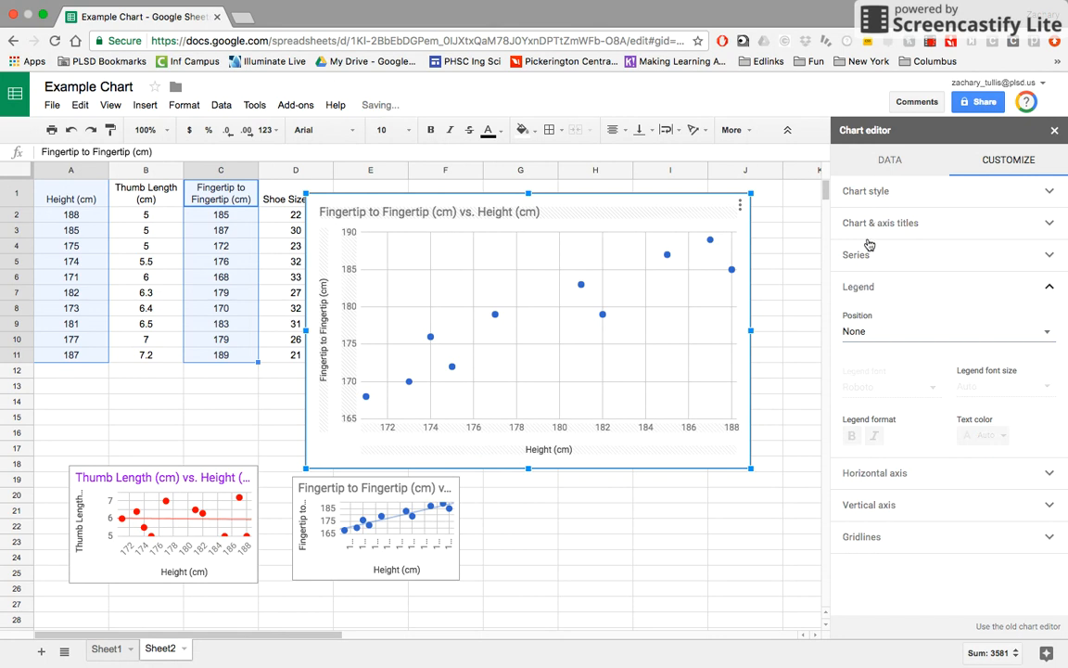
- Add a trendline to the Fingertip to Fingertip series of the large scatter chart
click(858, 254)
click(851, 449)
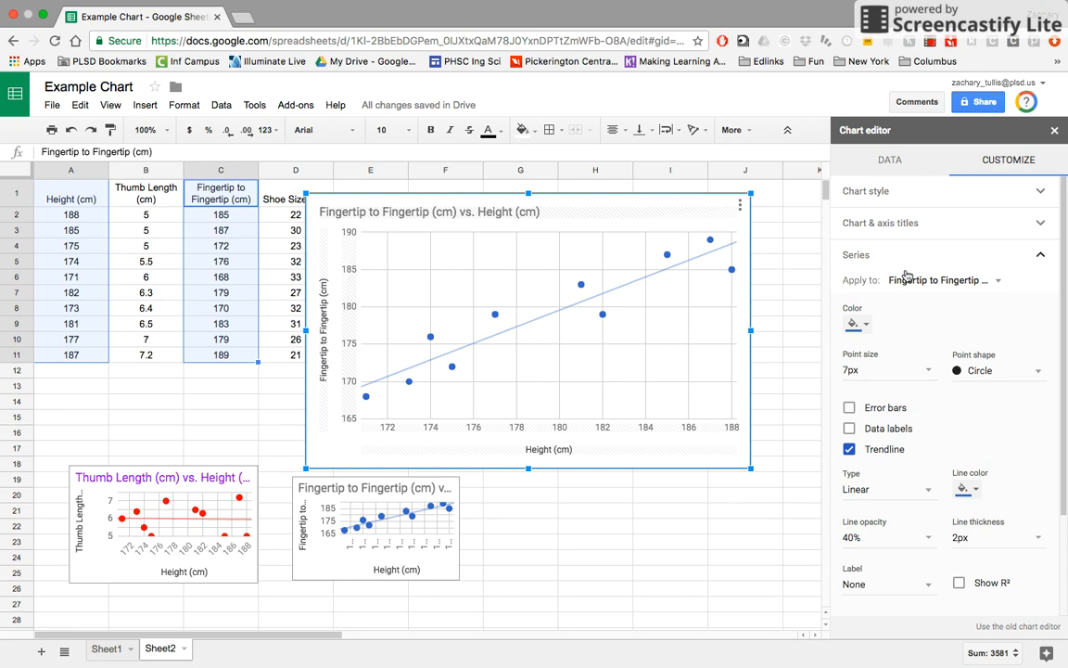
click(880, 193)
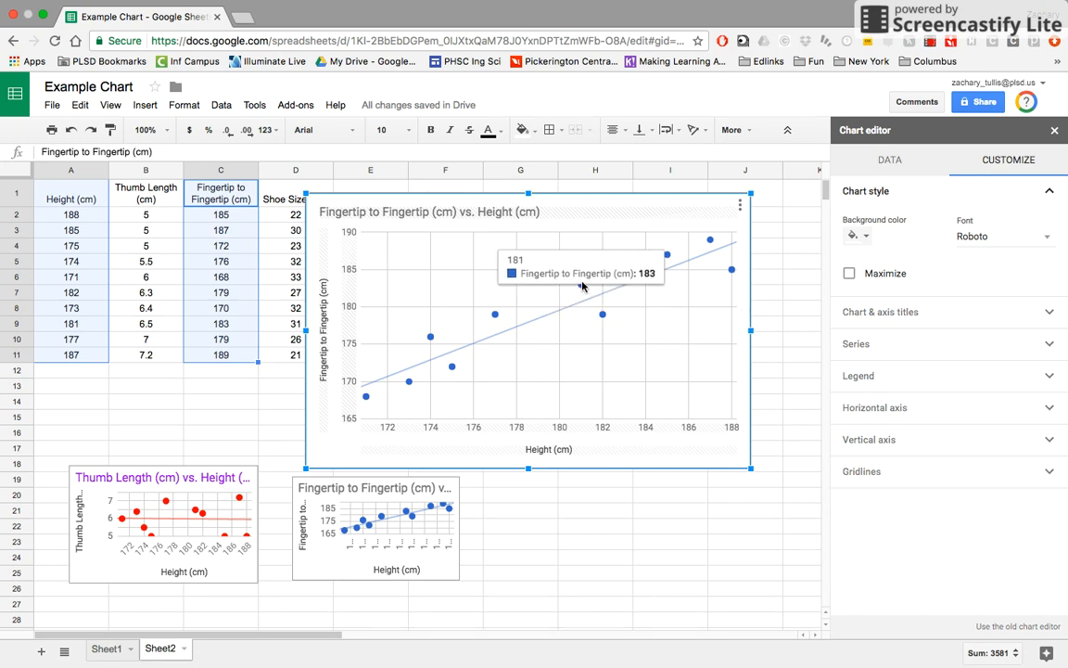
- Move the large fingertip chart sideways clear of the Shoe Size column and reopen its chart editor
click(561, 188)
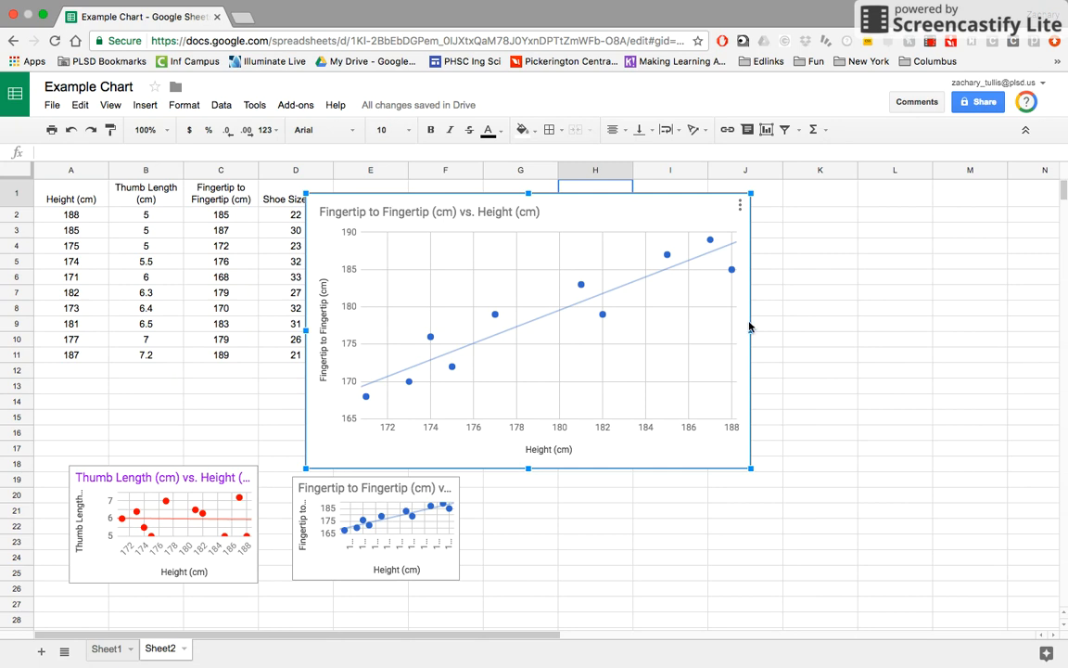
drag(774, 323, 816, 308)
click(710, 444)
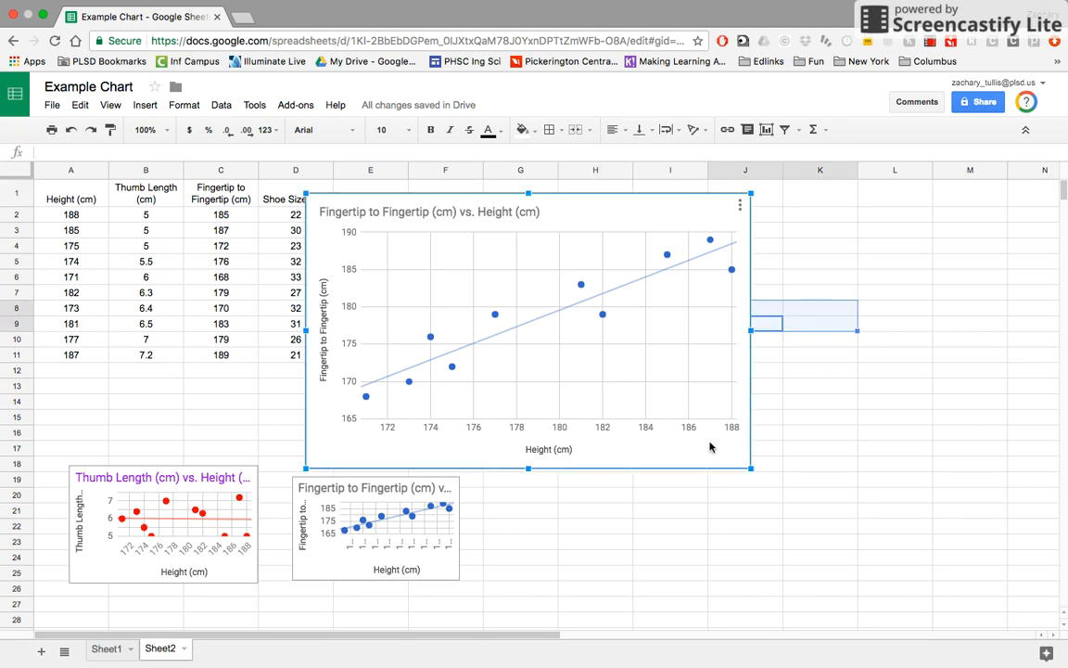
drag(669, 473, 718, 470)
double_click(723, 470)
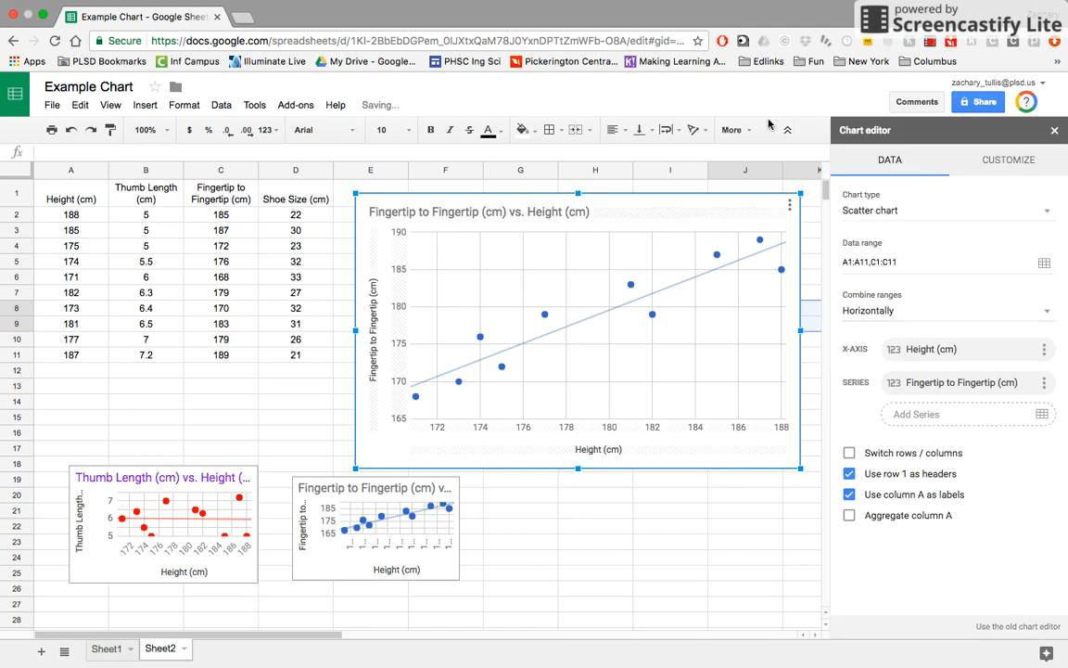